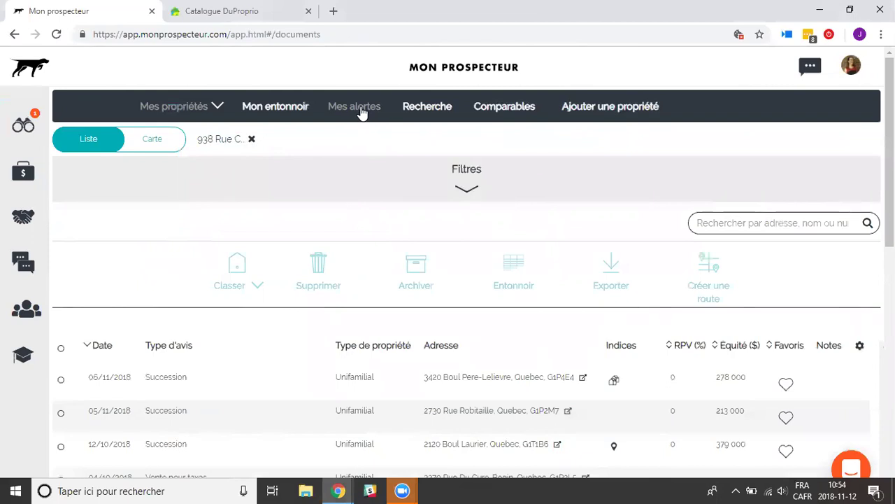
Start a new alert on the saved alerts page with Quebec as its city.
{"action": "left_click", "coordinate": [338, 112]}
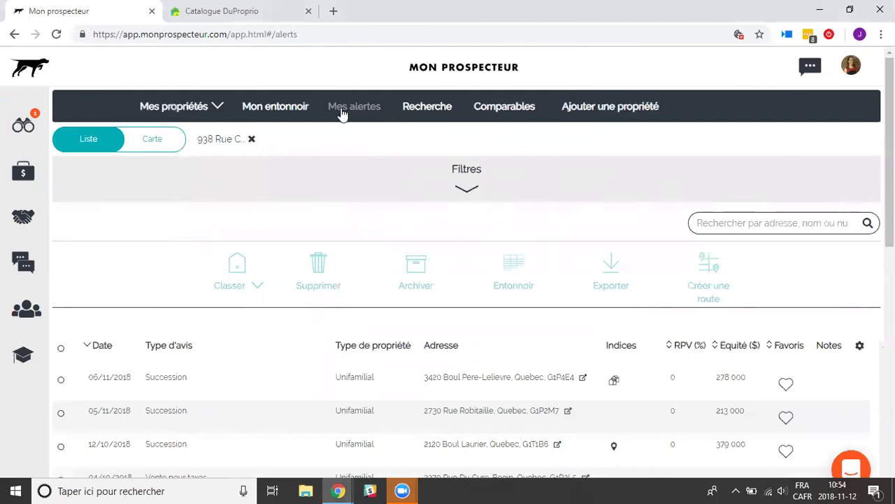
{"action": "left_click", "coordinate": [181, 193]}
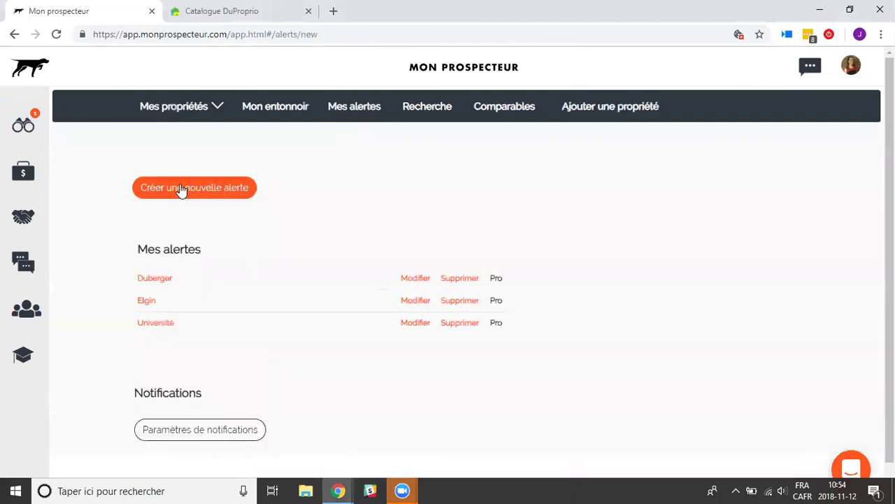
{"action": "type", "text": "Qu"}
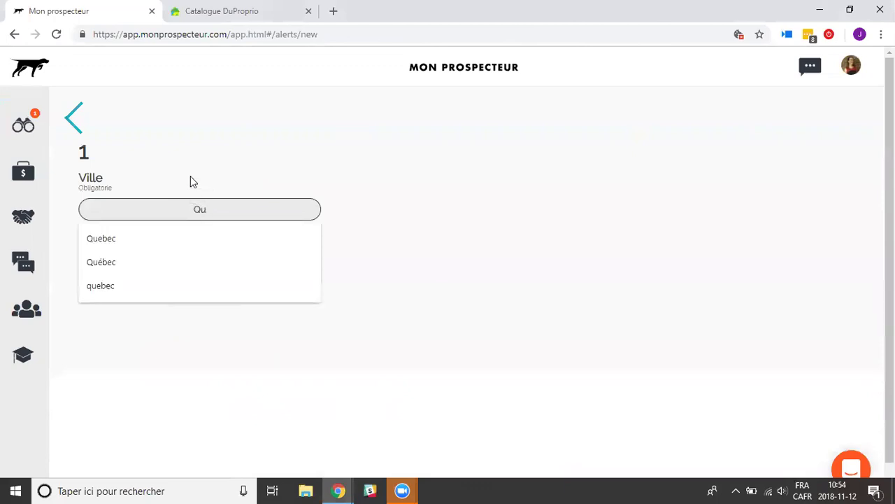
{"action": "left_click", "coordinate": [125, 238]}
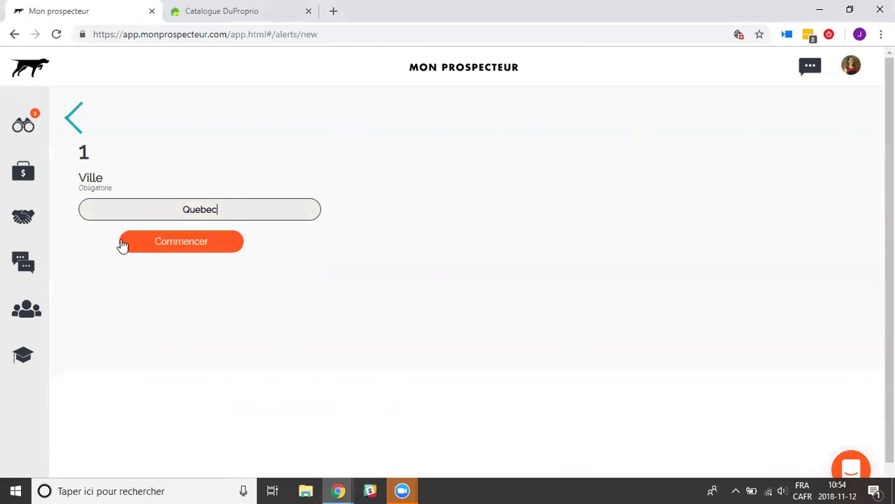
{"action": "left_click", "coordinate": [168, 239]}
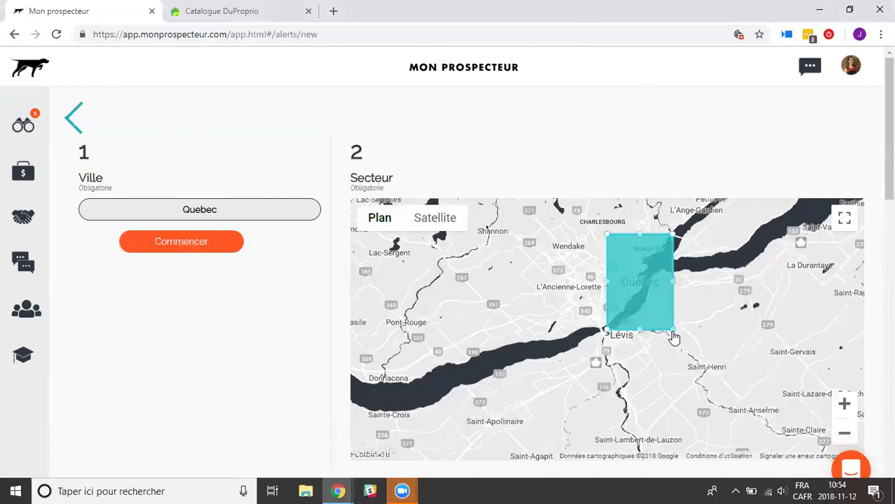
Reshape the alert's sector rectangle on the map around central Quebec.
{"action": "left_click_drag", "start_coordinate": [631, 314], "coordinate": [635, 312]}
{"action": "left_click_drag", "start_coordinate": [607, 281], "coordinate": [552, 281]}
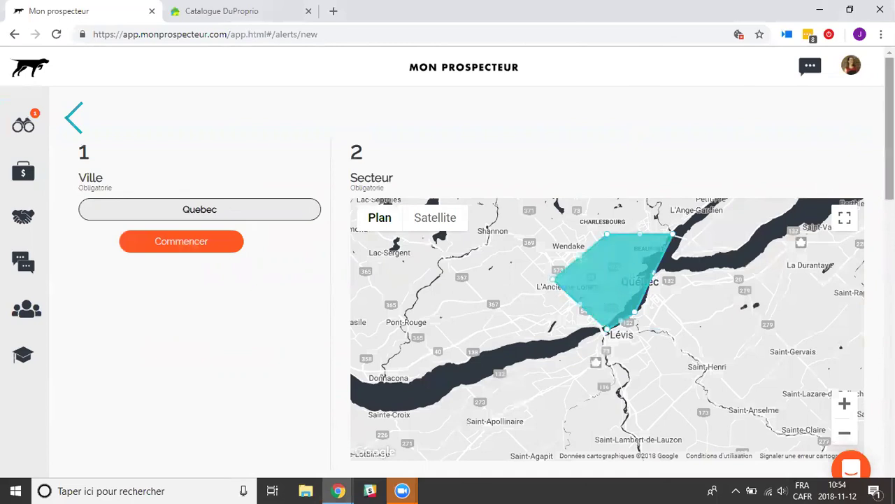
{"action": "left_click_drag", "start_coordinate": [890, 132], "coordinate": [889, 252]}
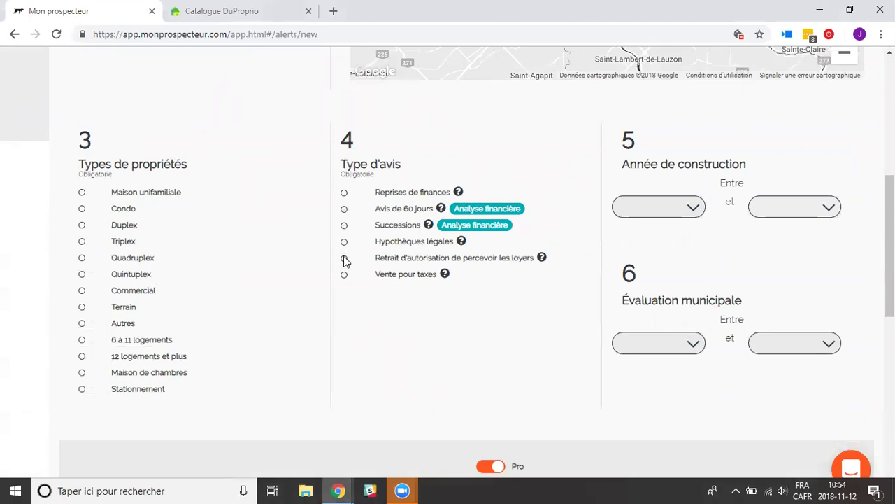
Include rent-collection withdrawal notices, name the alert 'quebec' and save it.
{"action": "left_click", "coordinate": [376, 257]}
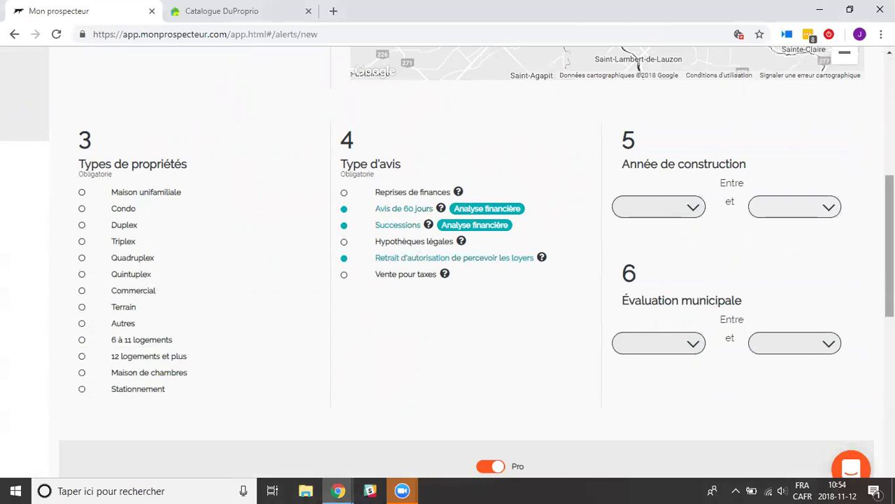
{"action": "scroll", "coordinate": [889, 203], "scroll_direction": "down", "scroll_amount": 4}
{"action": "scroll", "coordinate": [563, 184], "scroll_direction": "down", "scroll_amount": 1}
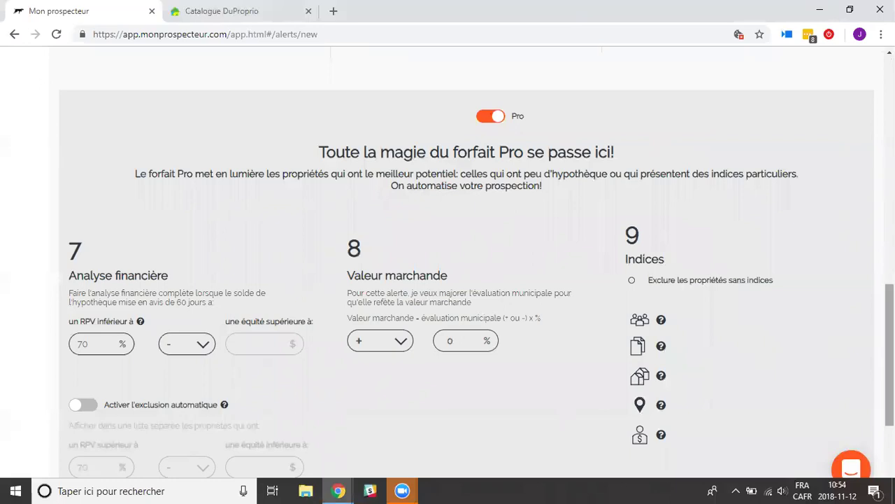
{"action": "scroll", "coordinate": [889, 350], "scroll_direction": "down", "scroll_amount": 3}
{"action": "left_click", "coordinate": [447, 383]}
{"action": "type", "text": "queb"}
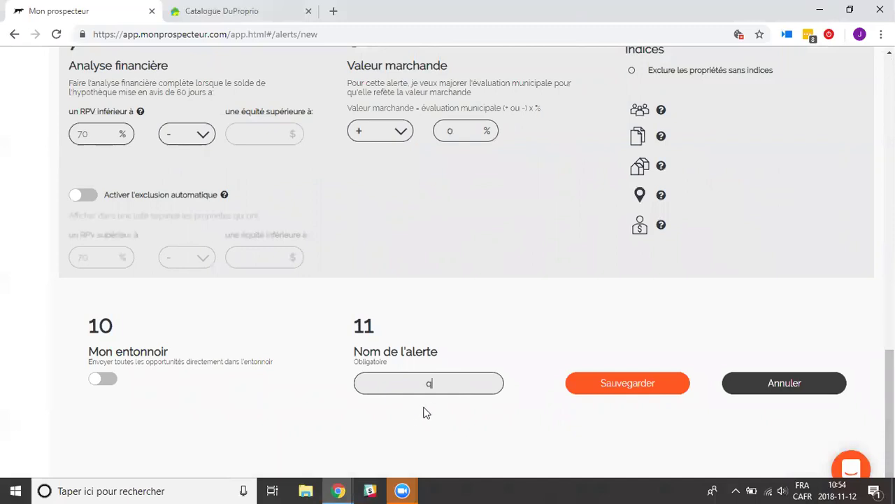
{"action": "type", "text": "ec"}
{"action": "left_click", "coordinate": [611, 385]}
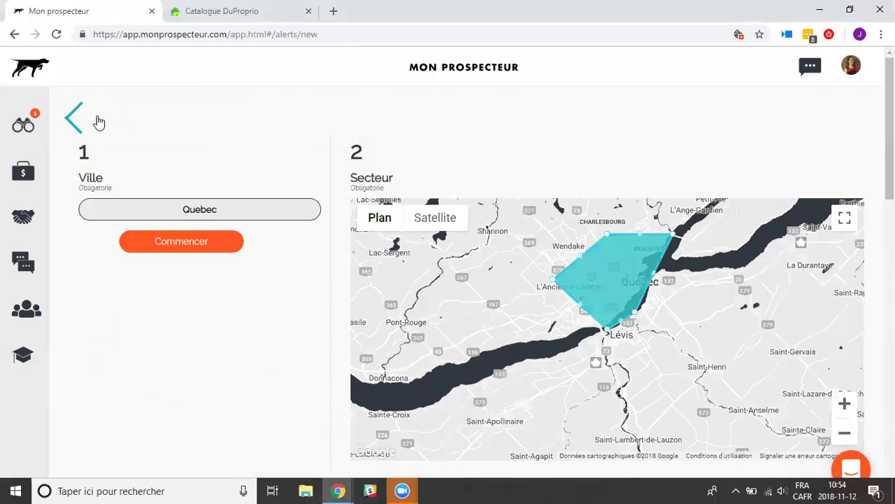
Leave the alert form and scroll through the Mes propriétés list of properties under notice.
{"action": "left_click", "coordinate": [76, 119]}
{"action": "left_click", "coordinate": [189, 112]}
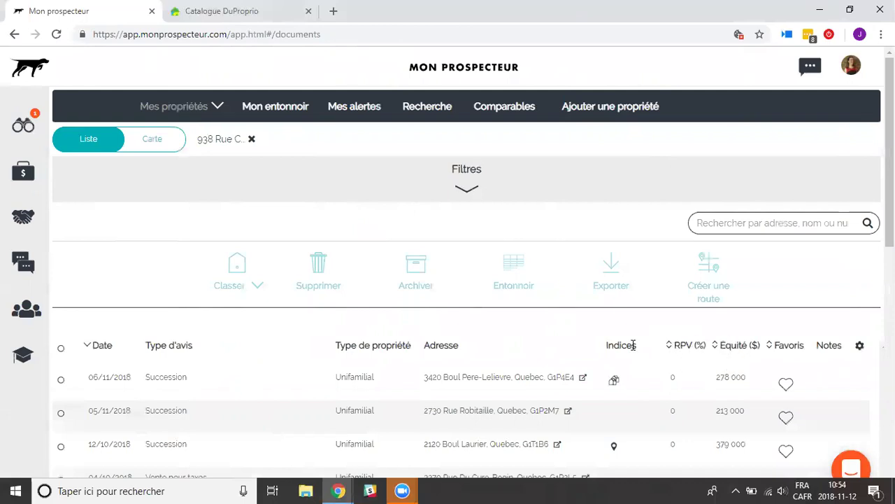
{"action": "left_click_drag", "start_coordinate": [890, 176], "coordinate": [890, 288]}
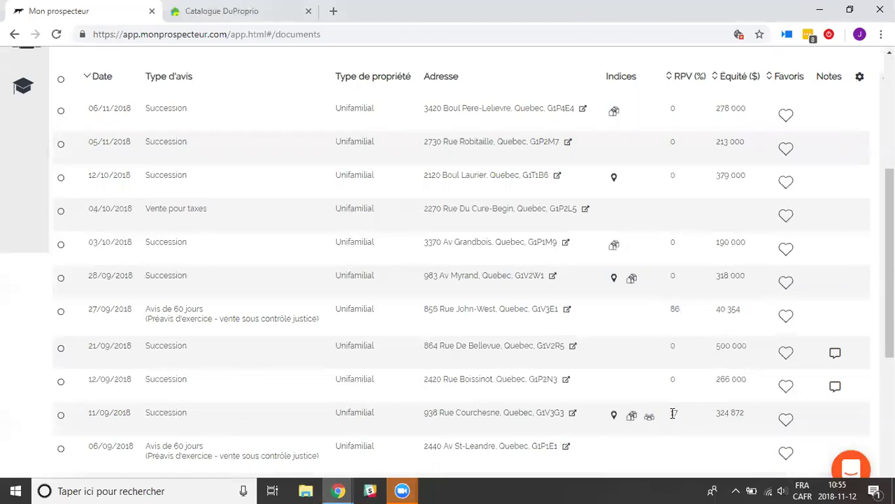
Open the 11/09/2018 Succession property's record and check its original deed PDF options.
{"action": "left_click", "coordinate": [442, 414]}
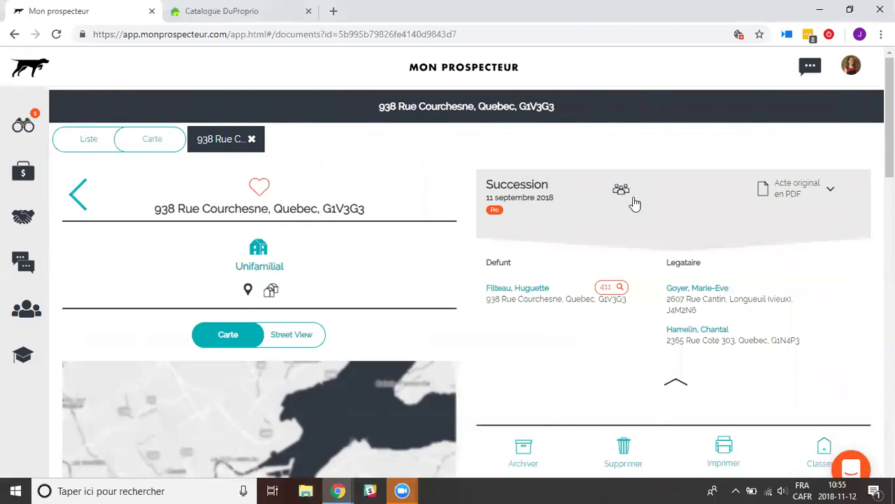
{"action": "left_click", "coordinate": [831, 193]}
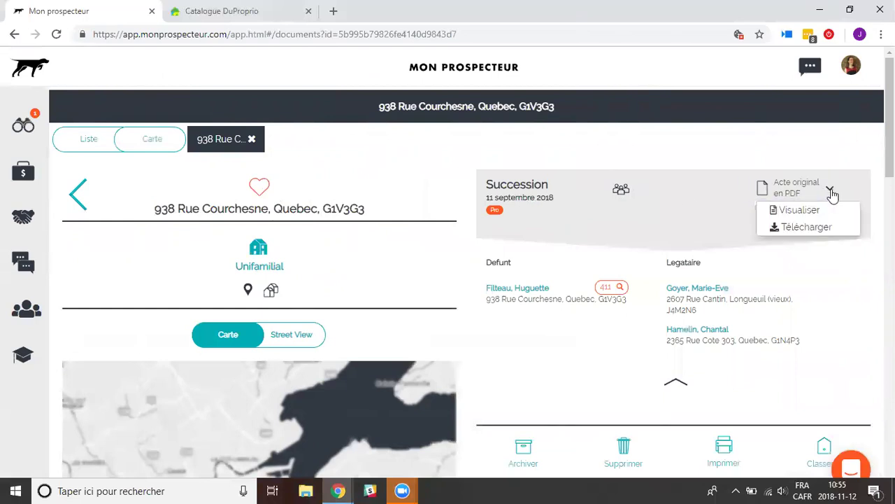
{"action": "left_click", "coordinate": [863, 145]}
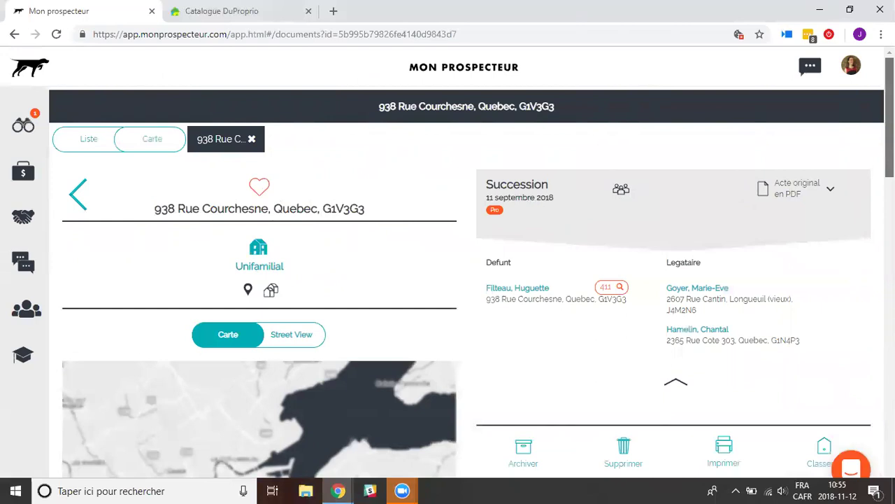
Switch the property's map to Street View and review its 391 000.00 assessment details.
{"action": "scroll", "coordinate": [308, 290], "scroll_direction": "down", "scroll_amount": 3}
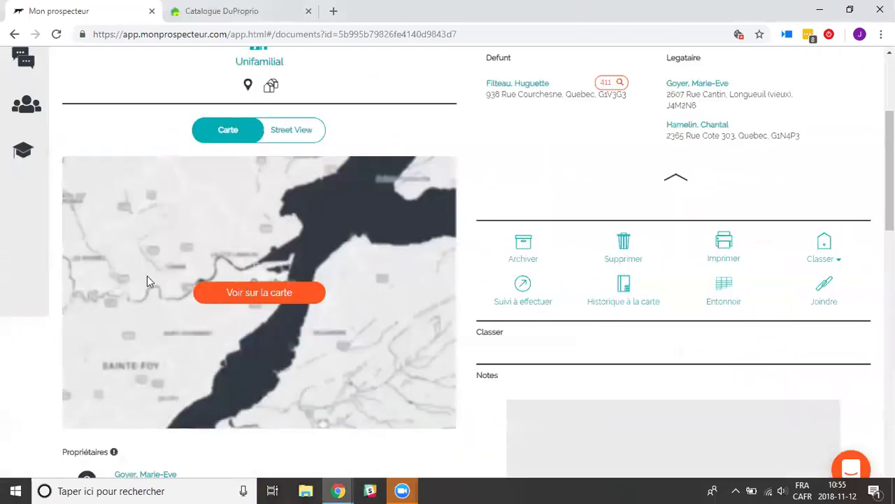
{"action": "left_click", "coordinate": [288, 137]}
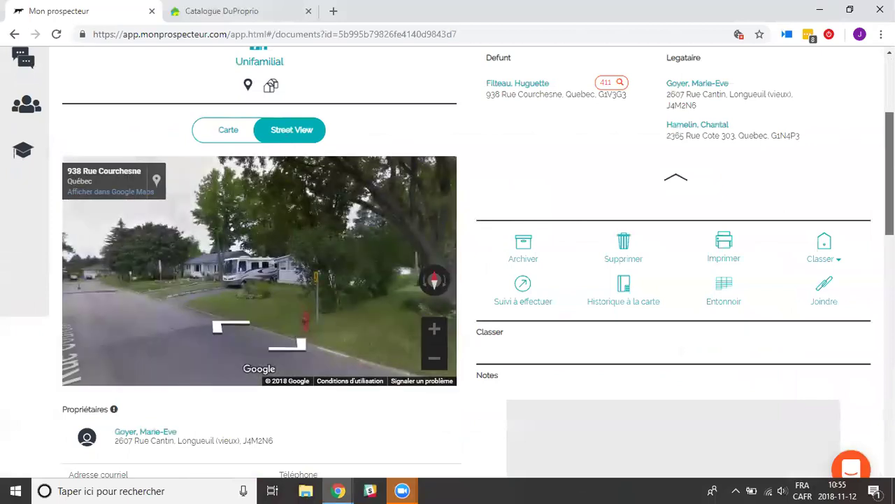
{"action": "scroll", "coordinate": [447, 259], "scroll_direction": "down", "scroll_amount": 5}
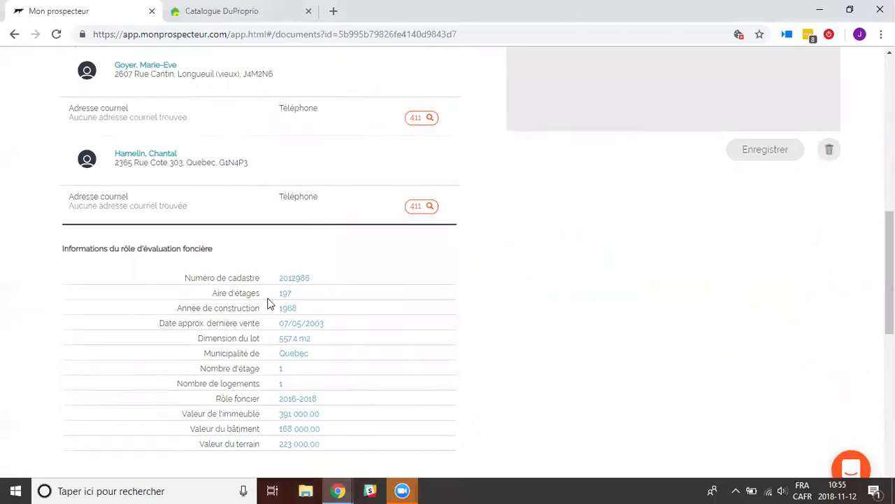
{"action": "scroll", "coordinate": [267, 301], "scroll_direction": "down", "scroll_amount": 1}
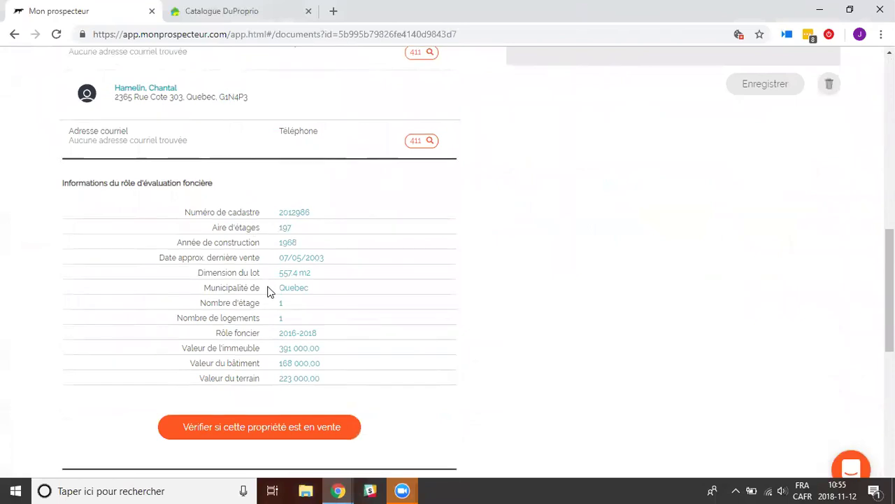
{"action": "scroll", "coordinate": [256, 396], "scroll_direction": "down", "scroll_amount": 1}
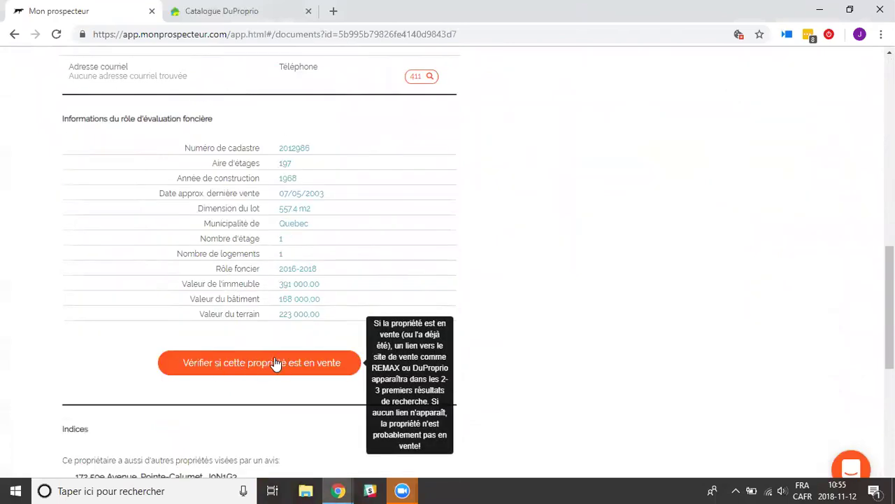
{"action": "scroll", "coordinate": [68, 337], "scroll_direction": "down", "scroll_amount": 1}
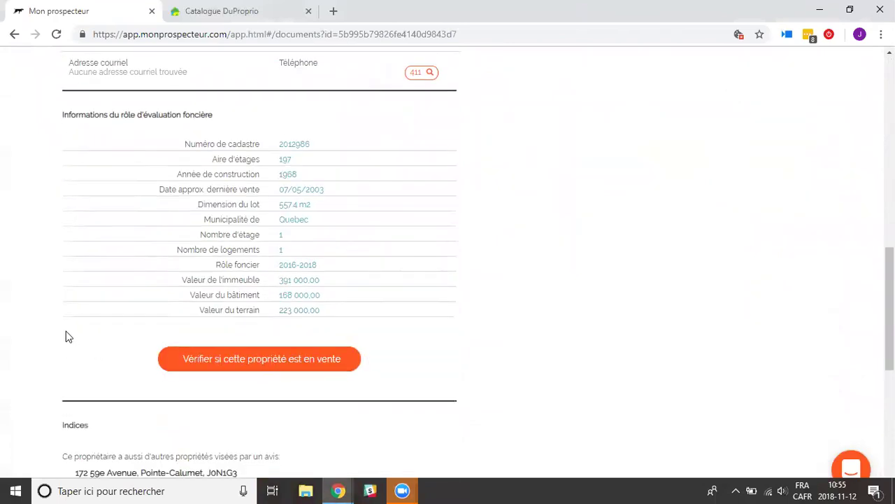
{"action": "scroll", "coordinate": [50, 329], "scroll_direction": "down", "scroll_amount": 3}
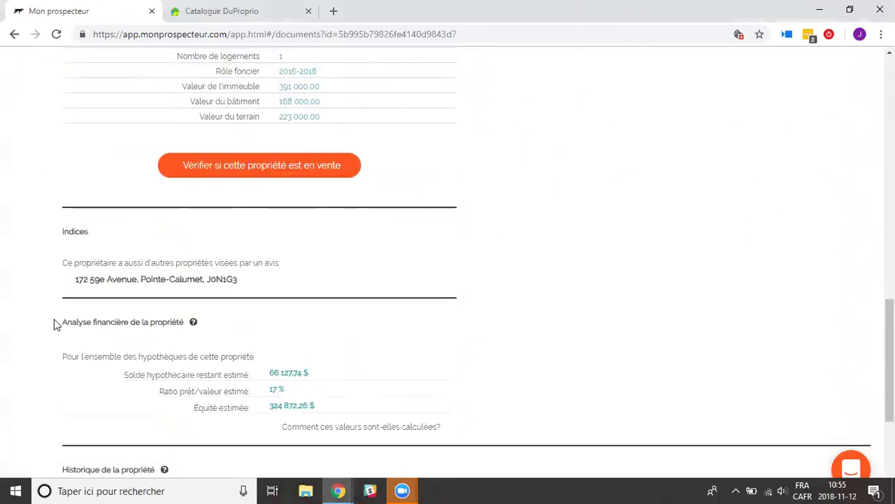
{"action": "scroll", "coordinate": [54, 324], "scroll_direction": "down", "scroll_amount": 2}
{"action": "scroll", "coordinate": [173, 326], "scroll_direction": "down", "scroll_amount": 1}
{"action": "scroll", "coordinate": [324, 410], "scroll_direction": "down", "scroll_amount": 2}
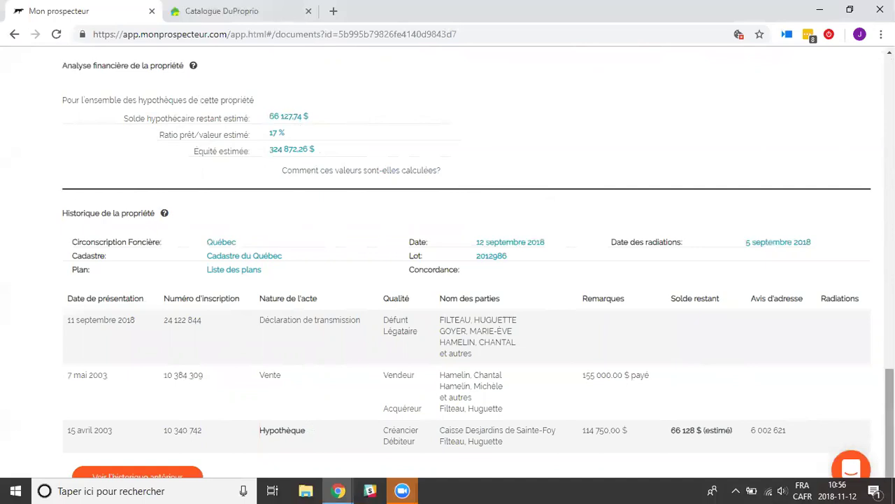
Return to the property list showing each notice's date, type, address and equity.
{"action": "left_click_drag", "start_coordinate": [889, 422], "coordinate": [889, 136]}
{"action": "scroll", "coordinate": [439, 105], "scroll_direction": "up", "scroll_amount": 2}
{"action": "left_click", "coordinate": [91, 192]}
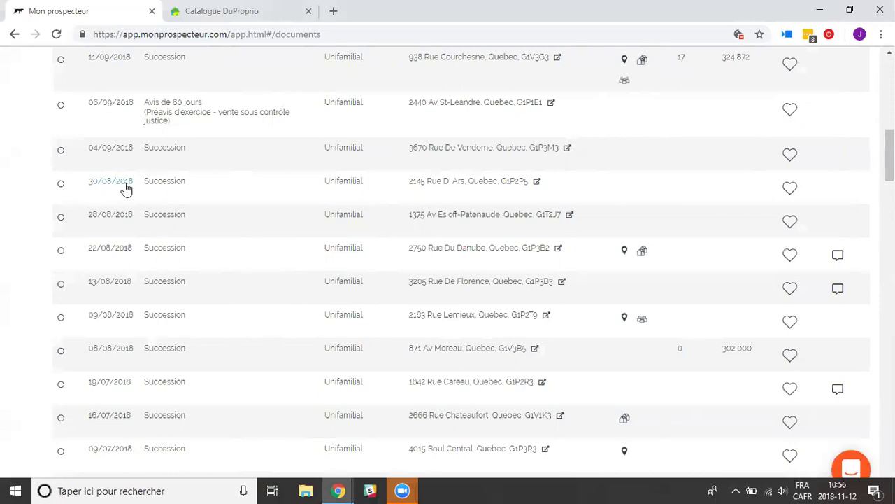
{"action": "scroll", "coordinate": [273, 260], "scroll_direction": "up", "scroll_amount": 5}
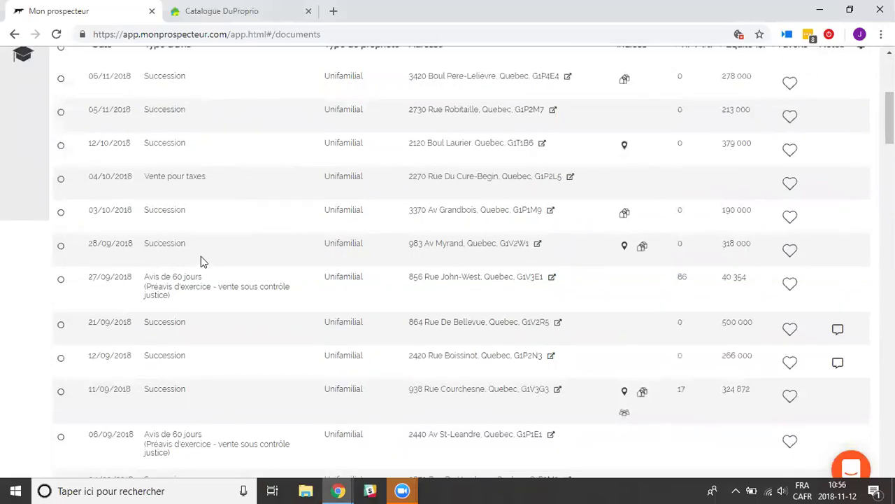
{"action": "scroll", "coordinate": [201, 256], "scroll_direction": "up", "scroll_amount": 2}
Select the 06/11/2018, 05/11/2018, 12/10/2018 and 04/10/2018 properties in the list.
{"action": "left_click", "coordinate": [61, 207]}
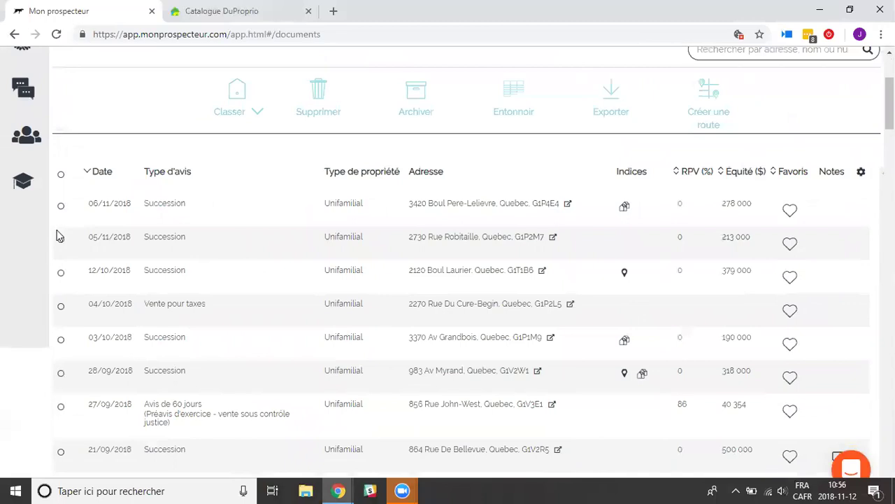
{"action": "left_click", "coordinate": [61, 238]}
{"action": "left_click", "coordinate": [60, 273]}
{"action": "left_click", "coordinate": [61, 307]}
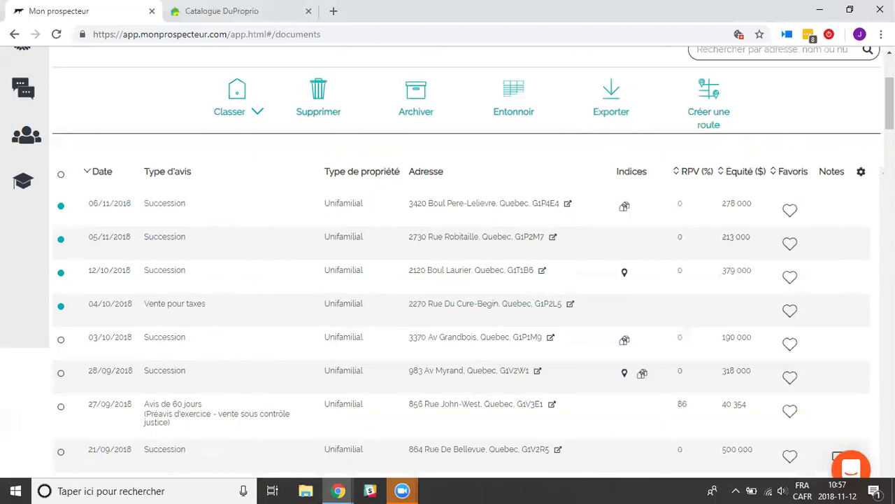
Open Mon entonnoir to see properties in Contacter, Rencontrer en personne, Faire une offre and Notaire stages.
{"action": "left_click_drag", "start_coordinate": [890, 103], "coordinate": [890, 83]}
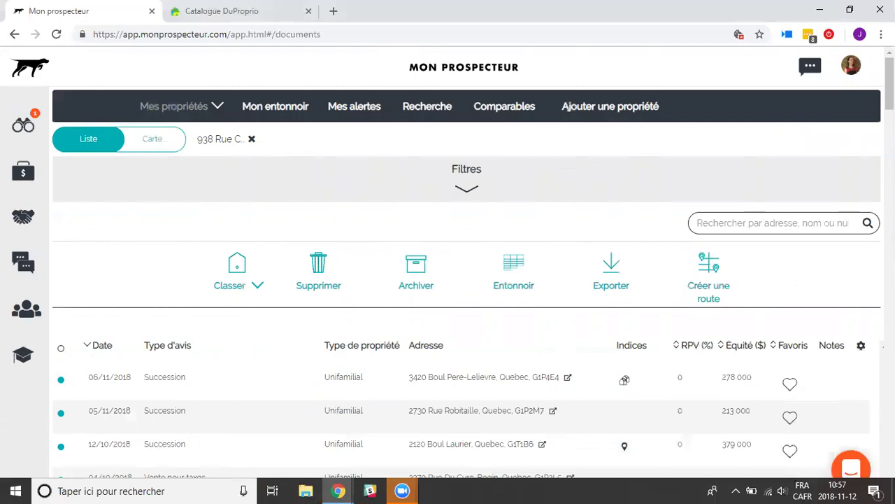
{"action": "left_click", "coordinate": [302, 109]}
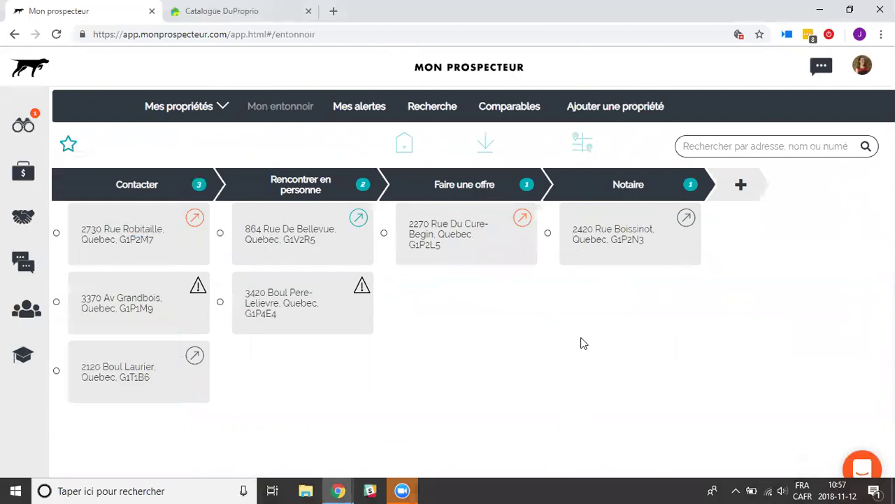
{"action": "left_click", "coordinate": [195, 221]}
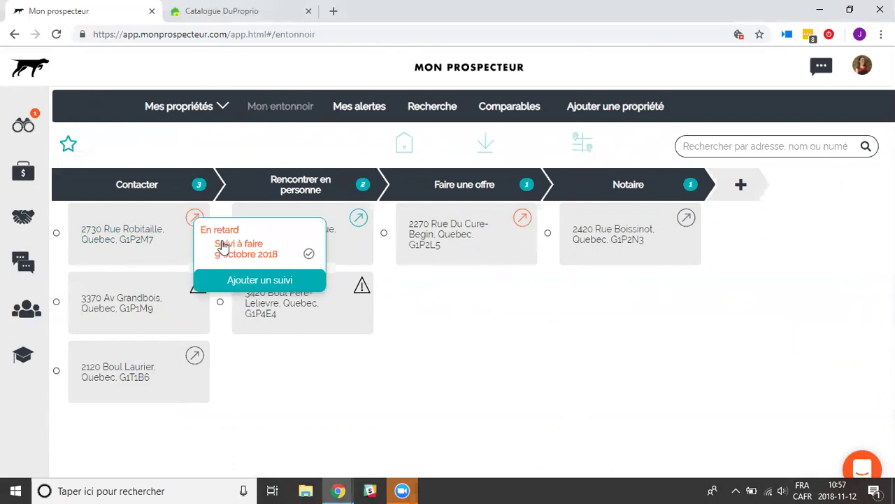
{"action": "left_click", "coordinate": [198, 292]}
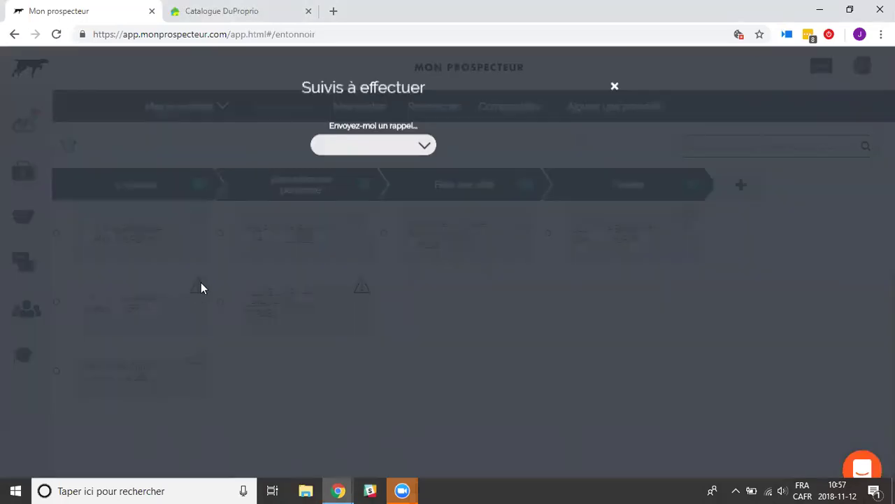
{"action": "left_click", "coordinate": [613, 88]}
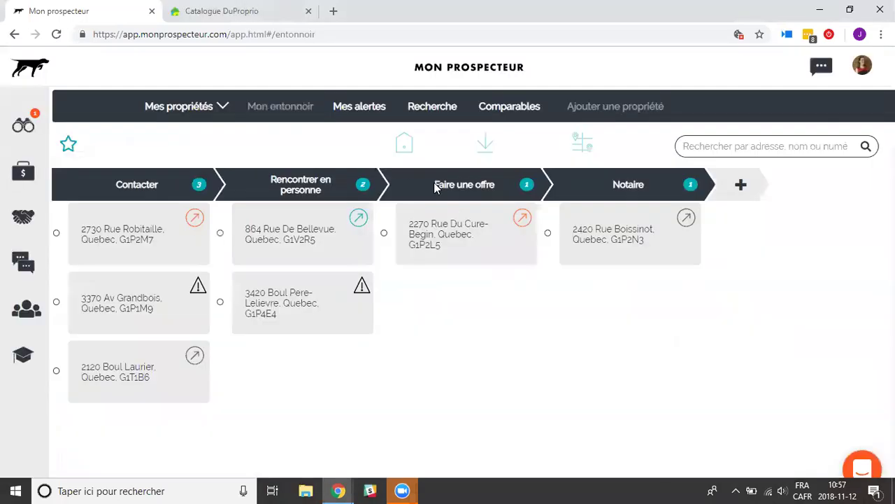
{"action": "left_click", "coordinate": [198, 288]}
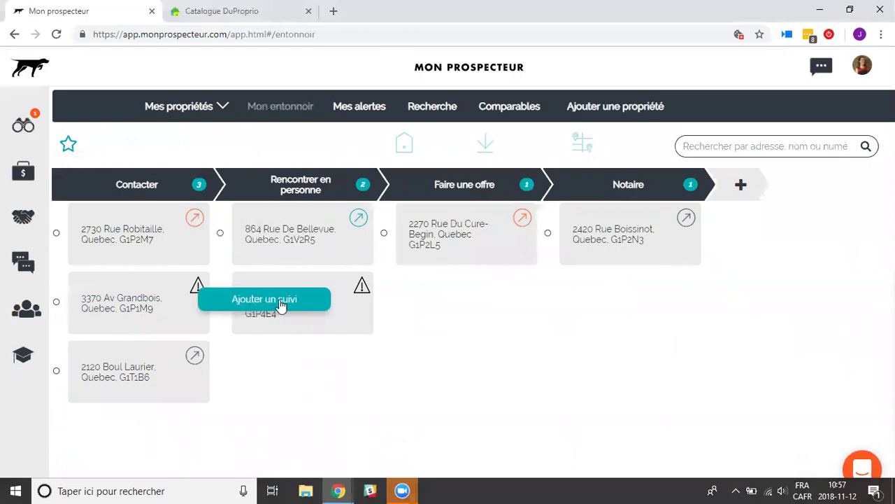
{"action": "left_click", "coordinate": [195, 367]}
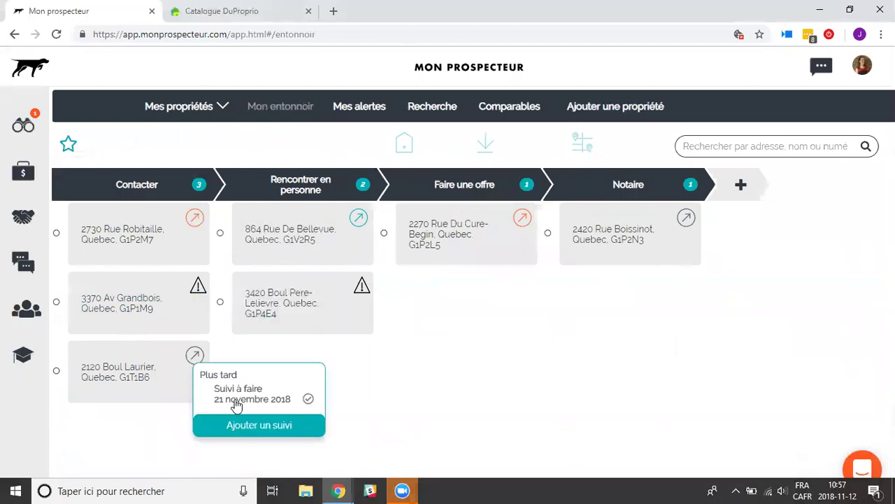
{"action": "left_click", "coordinate": [156, 428]}
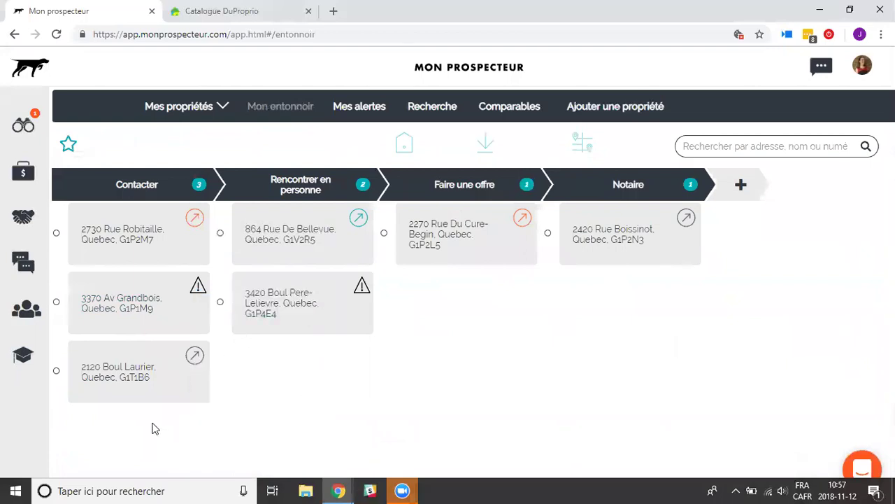
{"action": "left_click", "coordinate": [358, 218]}
{"action": "left_click", "coordinate": [327, 364]}
Switch to DuProprio's sold Sainte-Foy bungalows and check sale prices like 540K $ and 524K $.
{"action": "left_click", "coordinate": [262, 14]}
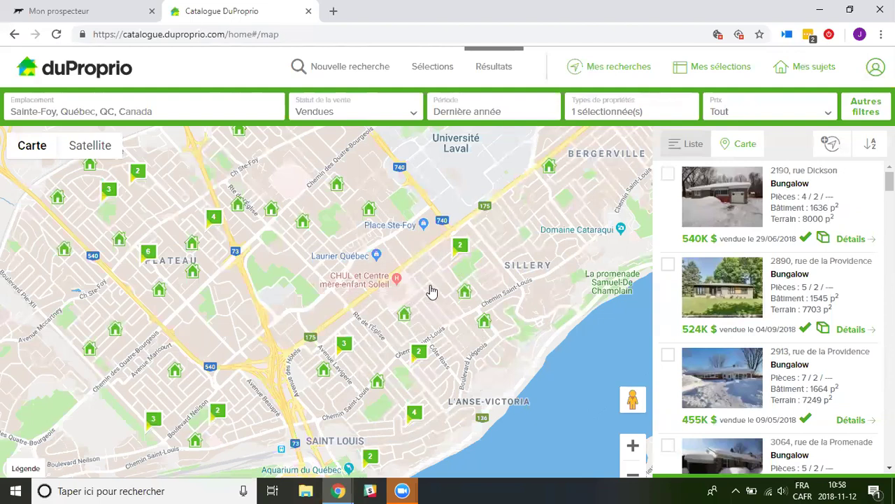
{"action": "mouse_move", "coordinate": [808, 241]}
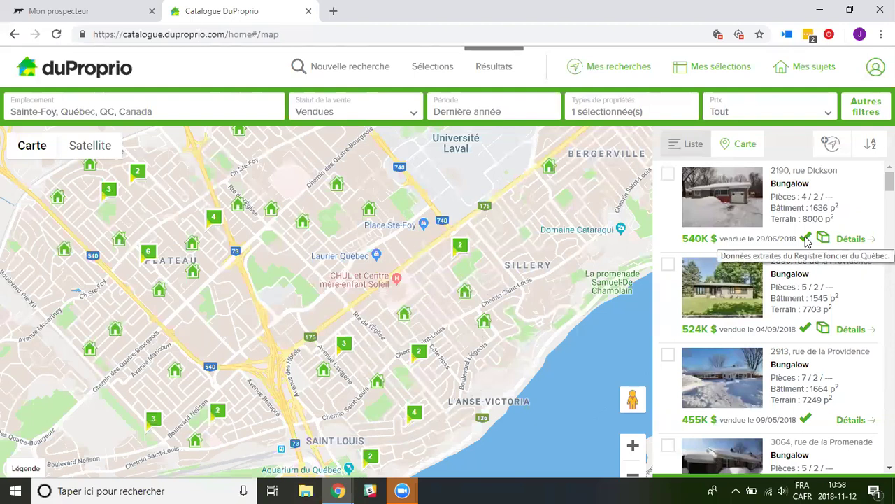
{"action": "mouse_move", "coordinate": [810, 330]}
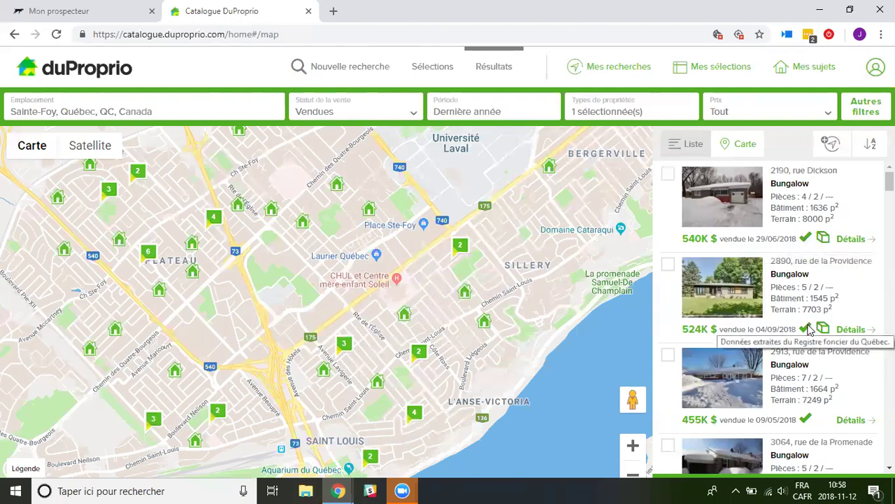
{"action": "mouse_move", "coordinate": [791, 312]}
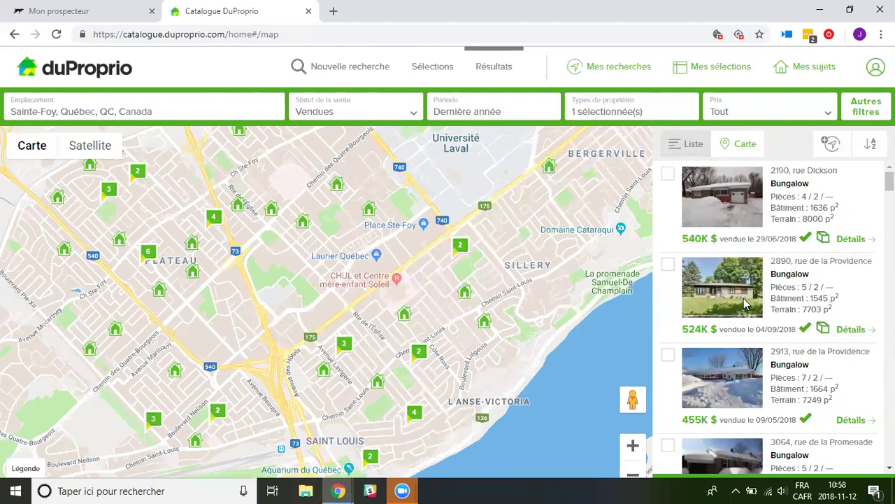
{"action": "left_click", "coordinate": [860, 331]}
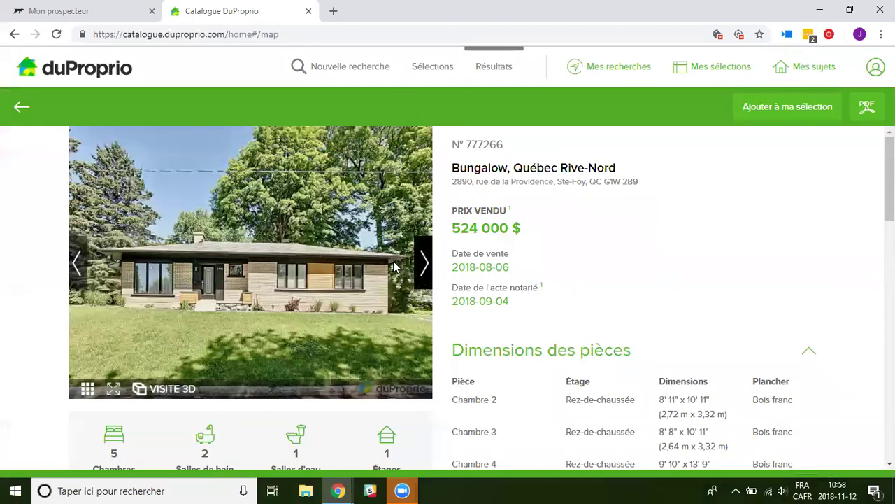
{"action": "left_click", "coordinate": [423, 264]}
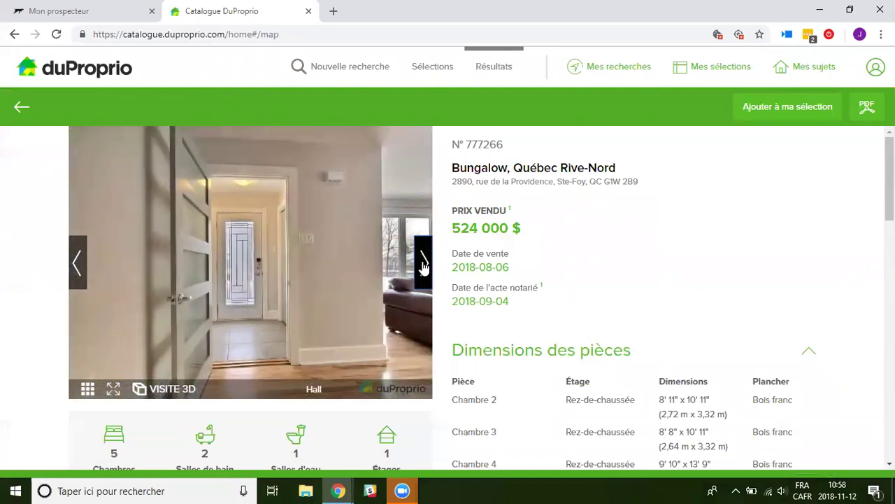
{"action": "left_click", "coordinate": [423, 265]}
{"action": "left_click", "coordinate": [423, 264]}
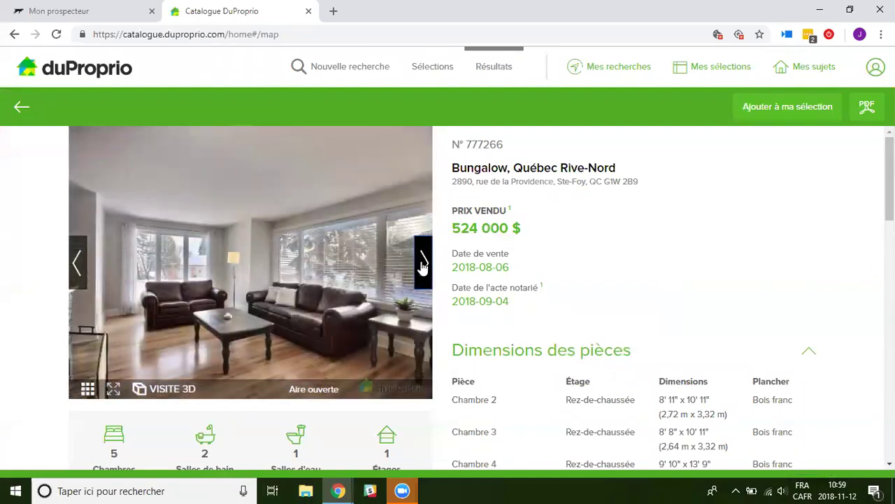
{"action": "mouse_move", "coordinate": [531, 282]}
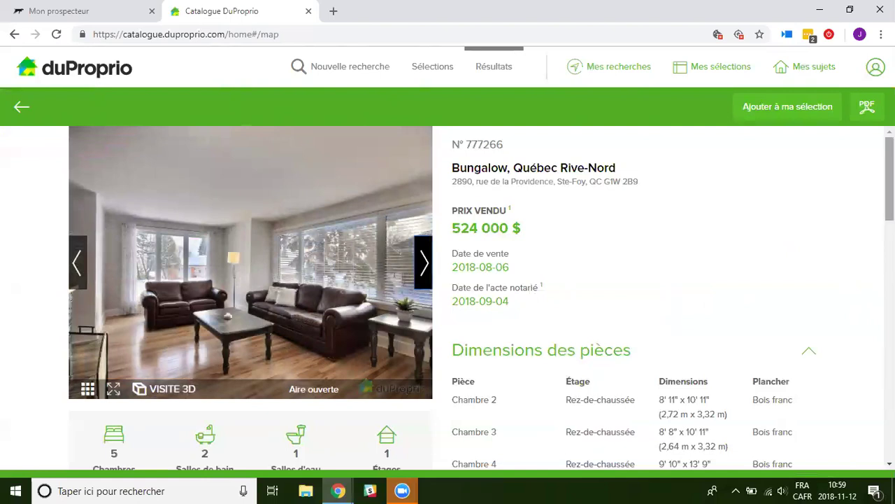
Scroll through the listing's 524 000 $ sale details, rooms and 577 $ monthly costs.
{"action": "scroll", "coordinate": [539, 260], "scroll_direction": "down", "scroll_amount": 2}
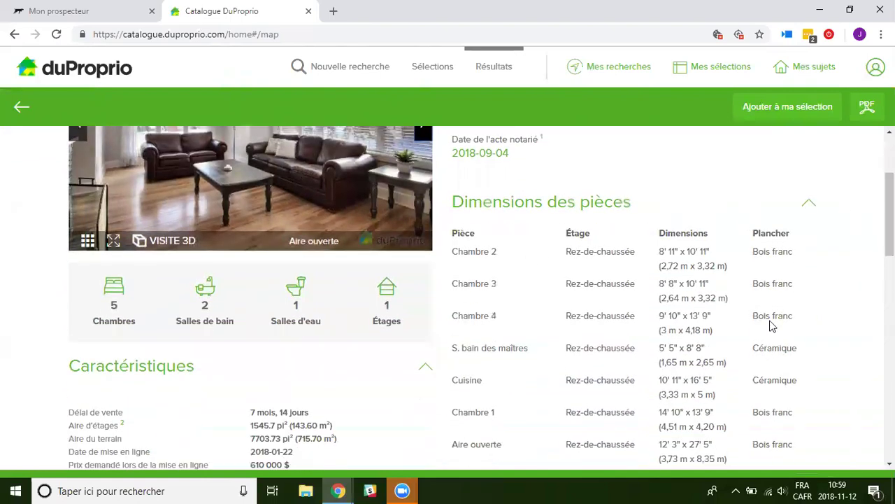
{"action": "scroll", "coordinate": [854, 256], "scroll_direction": "down", "scroll_amount": 2}
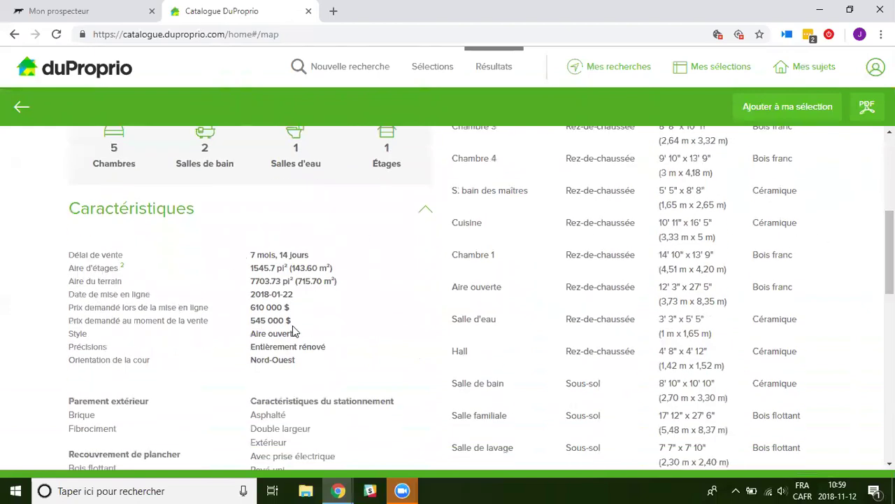
{"action": "scroll", "coordinate": [151, 327], "scroll_direction": "down", "scroll_amount": 1}
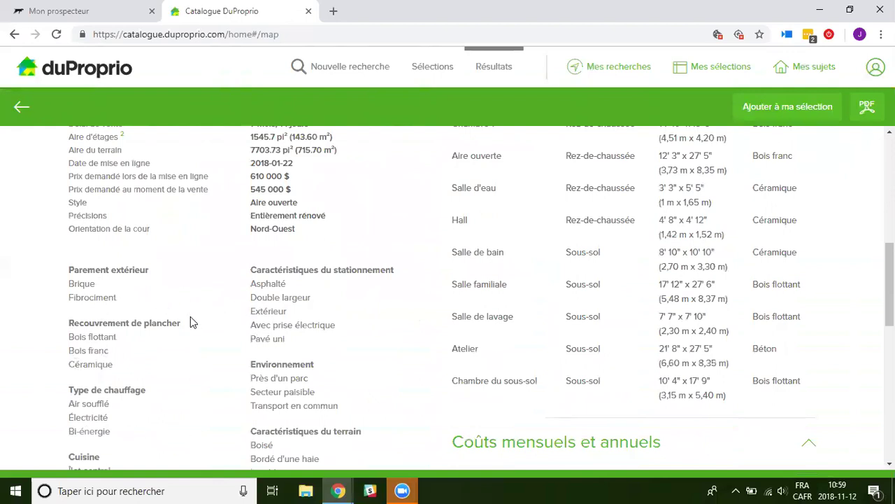
{"action": "scroll", "coordinate": [190, 318], "scroll_direction": "down", "scroll_amount": 1}
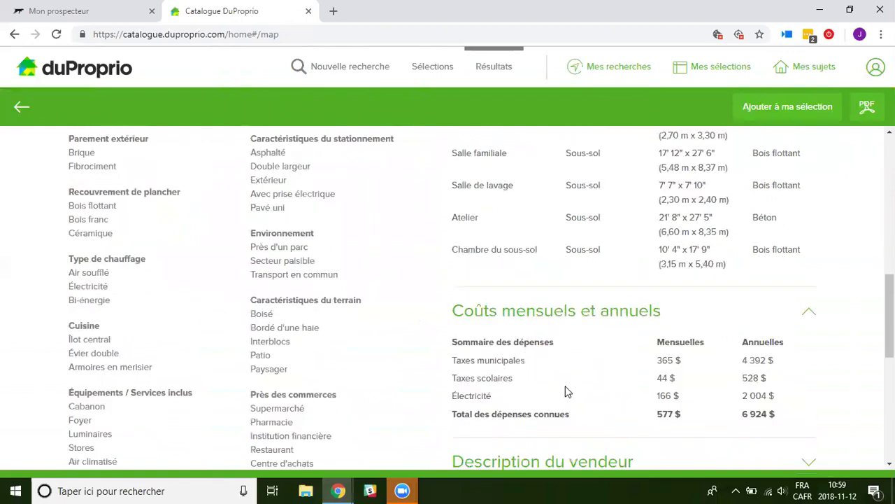
{"action": "left_click_drag", "start_coordinate": [890, 315], "coordinate": [890, 178]}
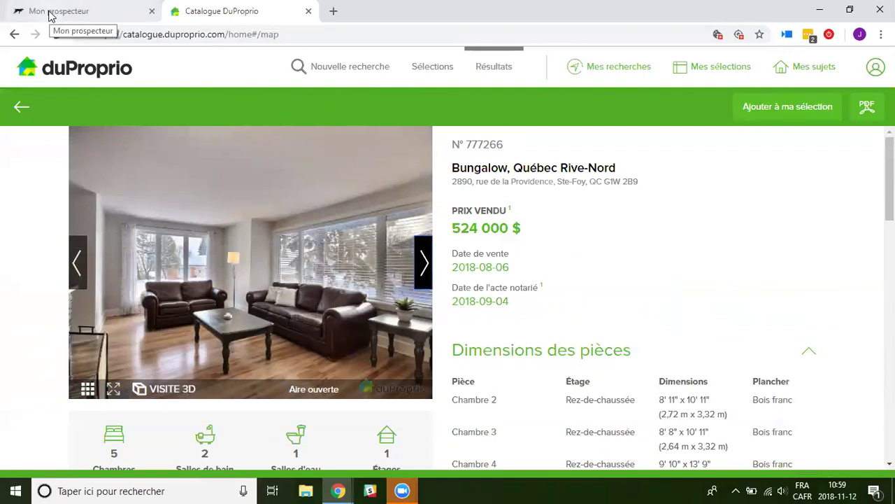
{"action": "left_click", "coordinate": [50, 14]}
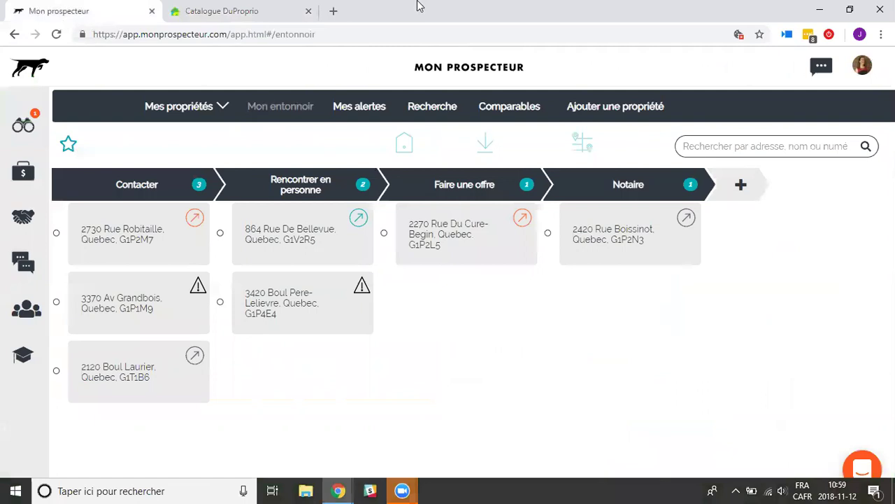
{"action": "left_click", "coordinate": [423, 112]}
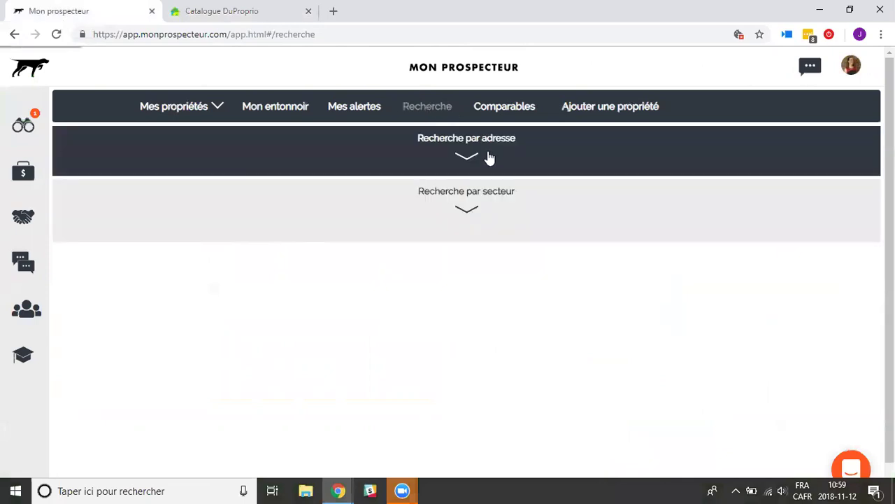
{"action": "left_click", "coordinate": [470, 155]}
{"action": "left_click", "coordinate": [168, 152]}
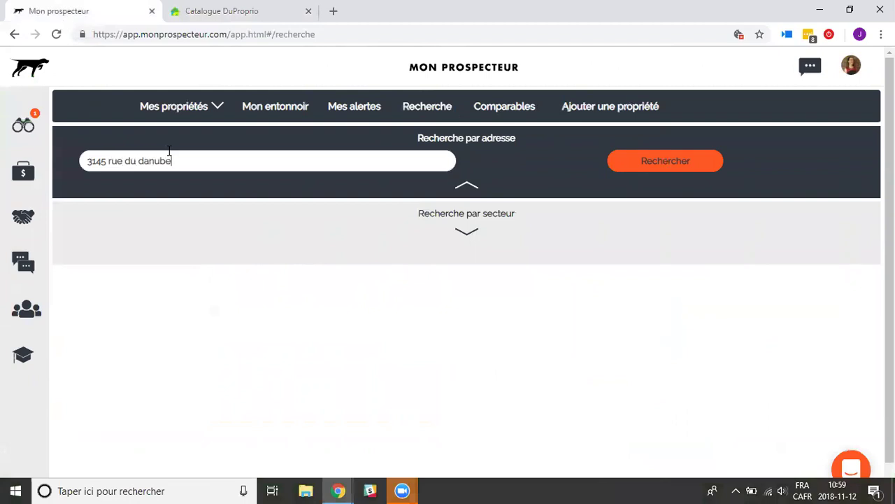
{"action": "left_click", "coordinate": [641, 167]}
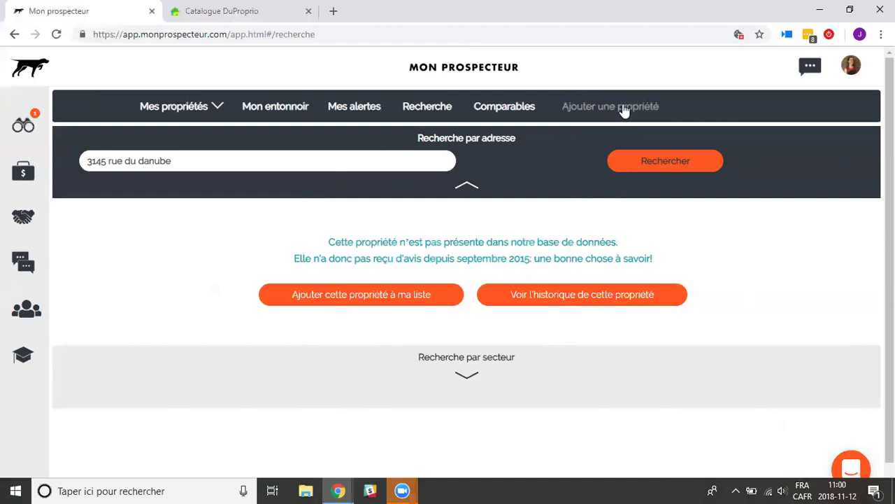
{"action": "left_click", "coordinate": [402, 295]}
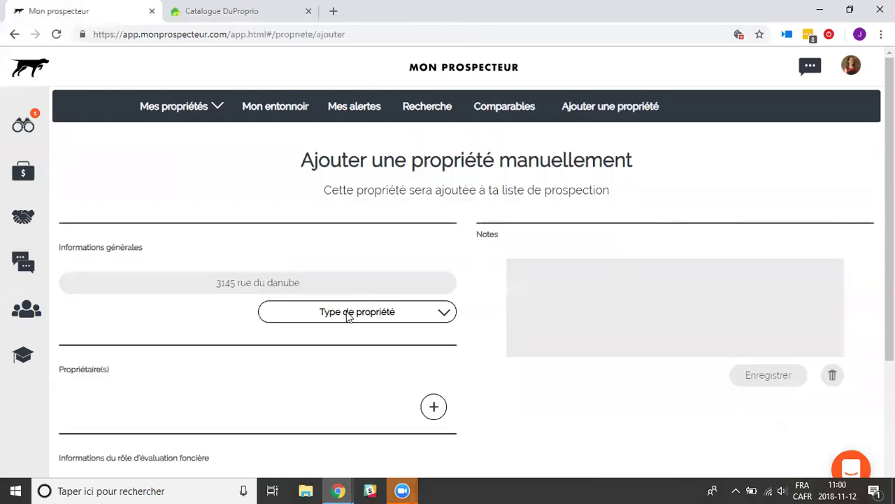
{"action": "left_click", "coordinate": [348, 317]}
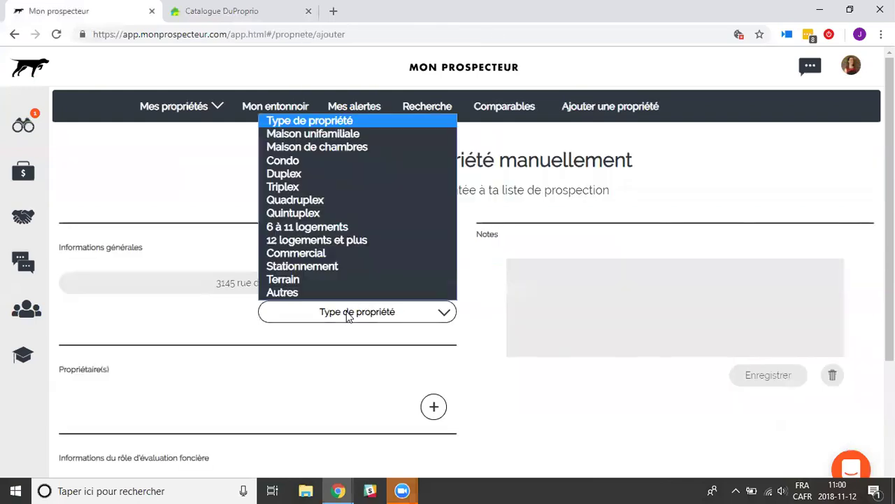
{"action": "left_click", "coordinate": [293, 134]}
{"action": "scroll", "coordinate": [591, 259], "scroll_direction": "down", "scroll_amount": 2}
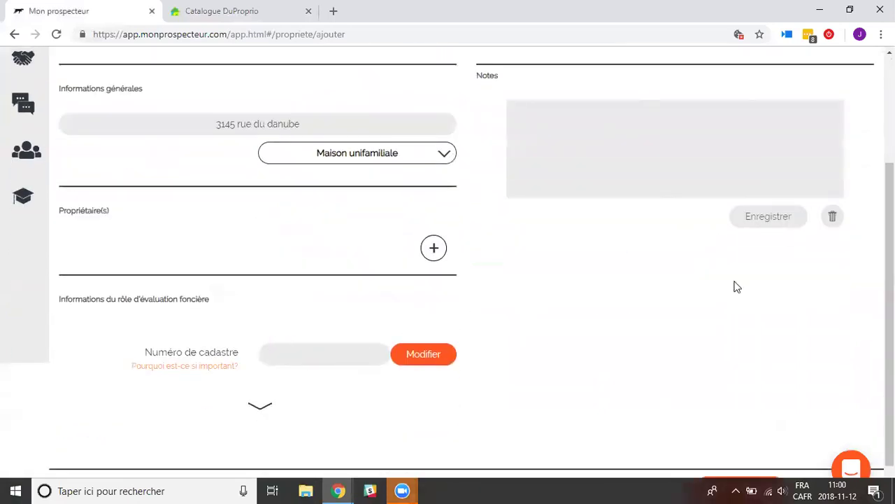
{"action": "scroll", "coordinate": [740, 287], "scroll_direction": "down", "scroll_amount": 1}
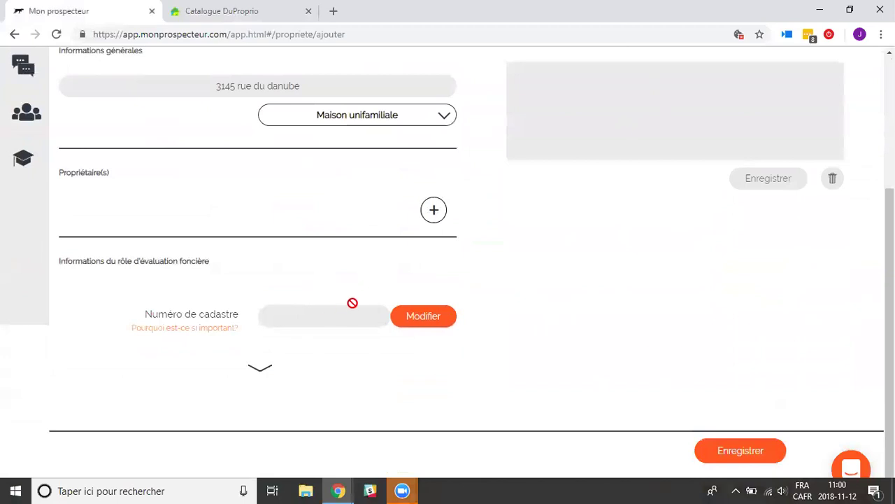
{"action": "left_click", "coordinate": [729, 452]}
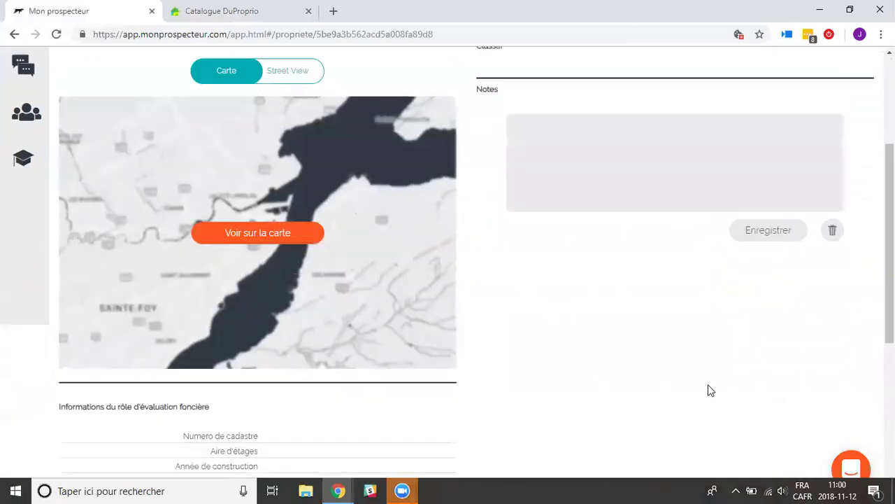
{"action": "scroll", "coordinate": [868, 263], "scroll_direction": "up", "scroll_amount": 3}
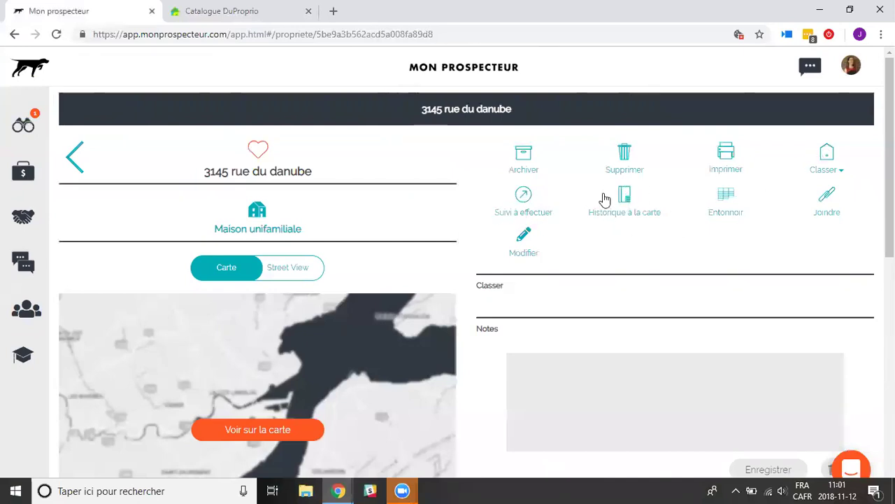
{"action": "left_click", "coordinate": [74, 162]}
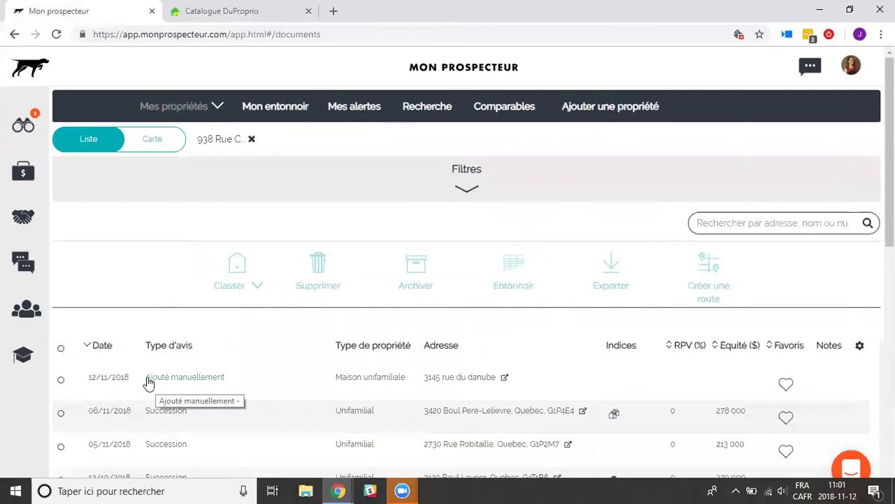
Go to the Partenaires page listing partnership requests, such as investors sought for a Québec flip.
{"action": "left_click", "coordinate": [28, 217]}
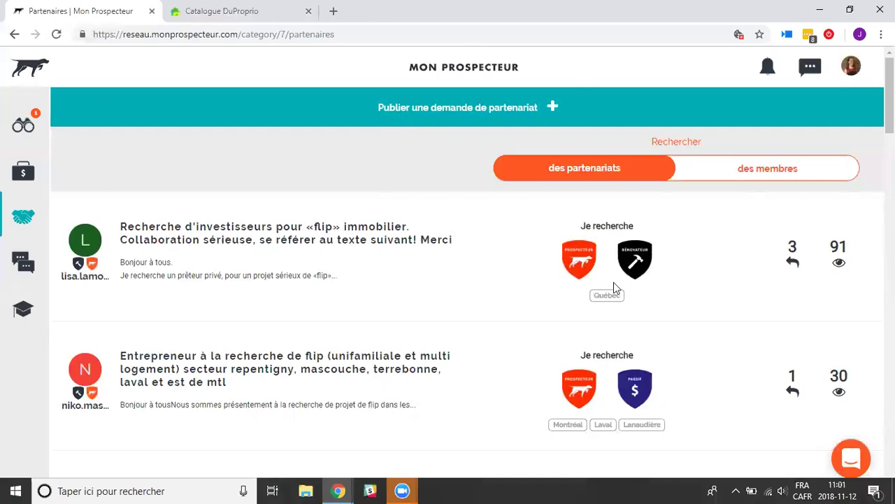
Browse the partnership requests, then switch to the 'des membres' member search.
{"action": "scroll", "coordinate": [96, 361], "scroll_direction": "down", "scroll_amount": 1}
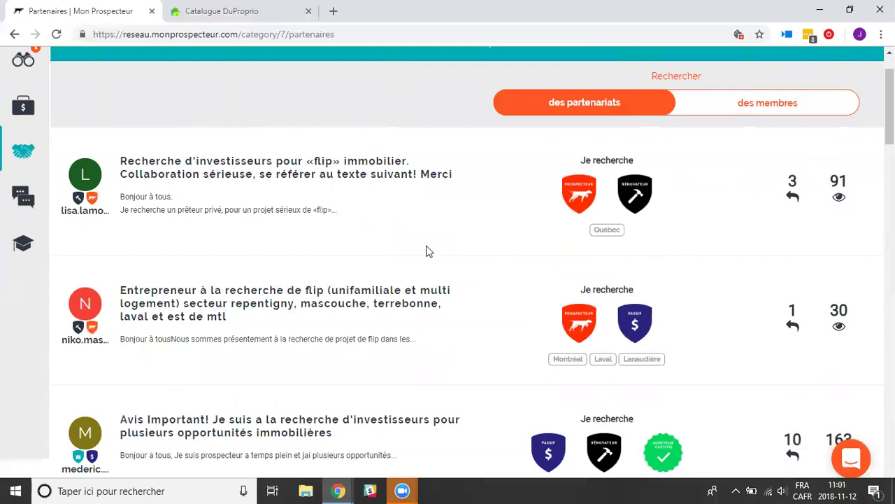
{"action": "scroll", "coordinate": [427, 251], "scroll_direction": "up", "scroll_amount": 1}
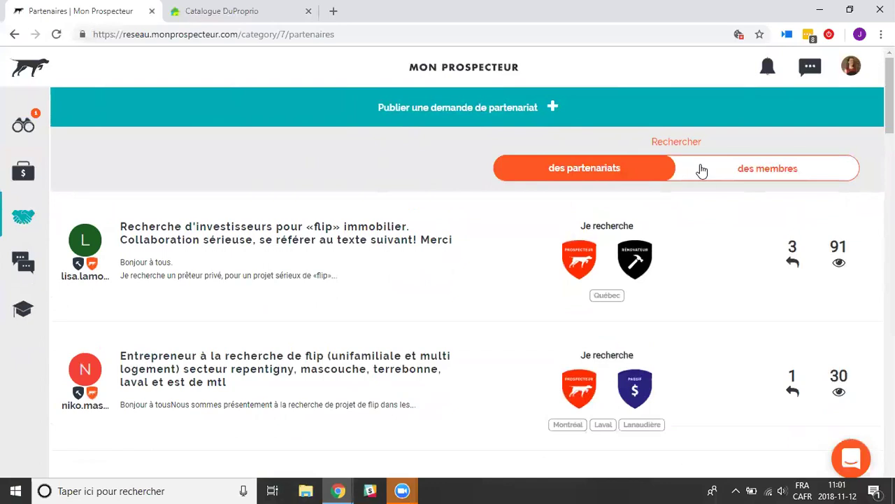
{"action": "left_click", "coordinate": [751, 172]}
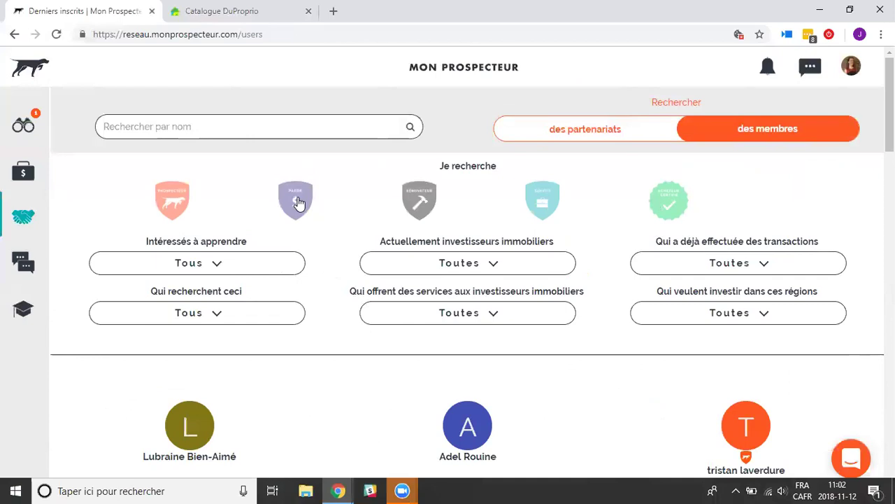
Filter members by the Passif badge, Flip and 2-5 transactions experience, and Laval region.
{"action": "left_click", "coordinate": [299, 202]}
{"action": "left_click", "coordinate": [728, 265]}
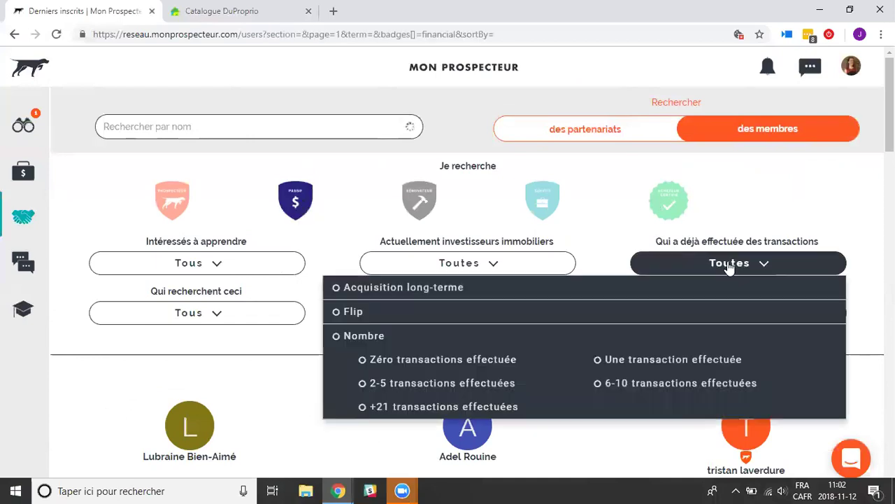
{"action": "left_click", "coordinate": [353, 313]}
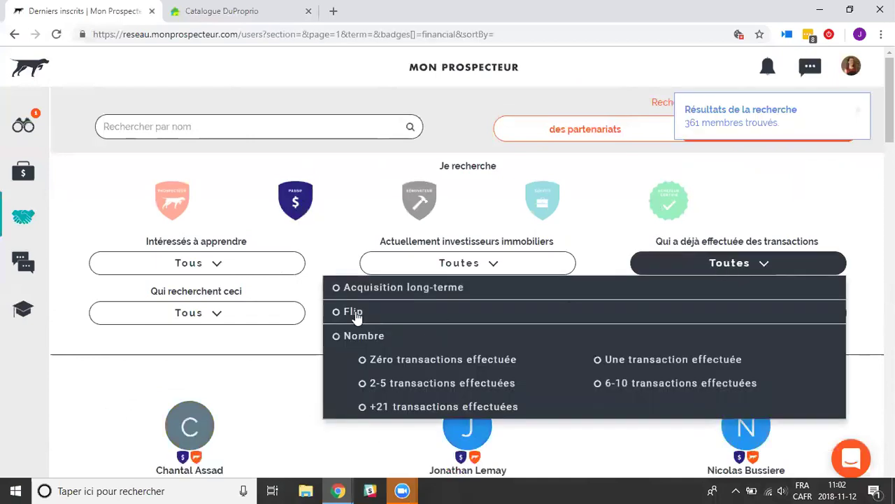
{"action": "left_click", "coordinate": [406, 385]}
{"action": "left_click", "coordinate": [812, 210]}
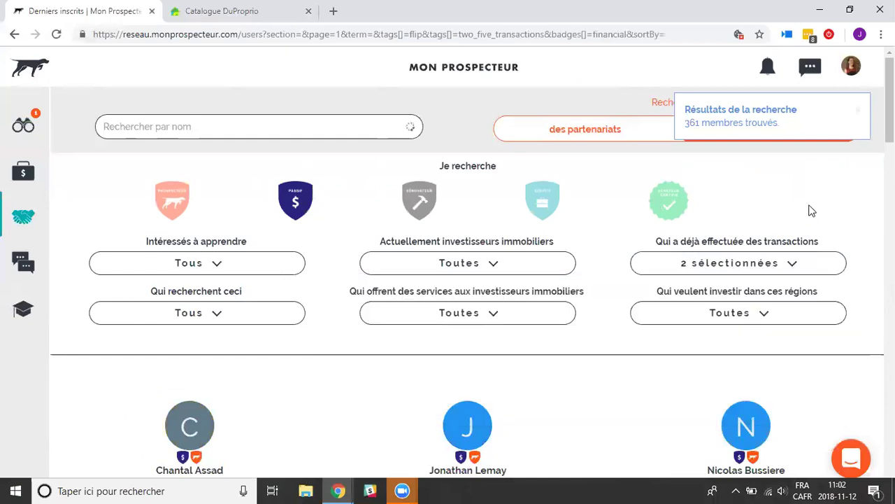
{"action": "left_click", "coordinate": [762, 320]}
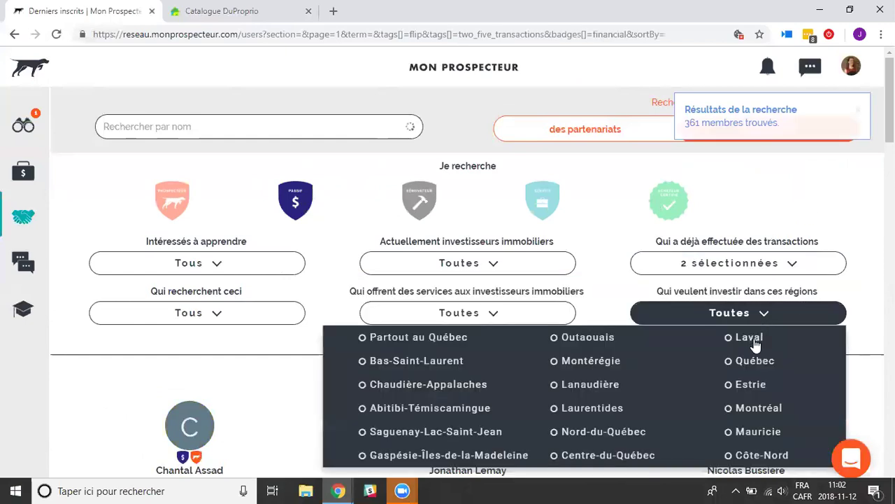
{"action": "left_click", "coordinate": [754, 343]}
{"action": "left_click", "coordinate": [857, 222]}
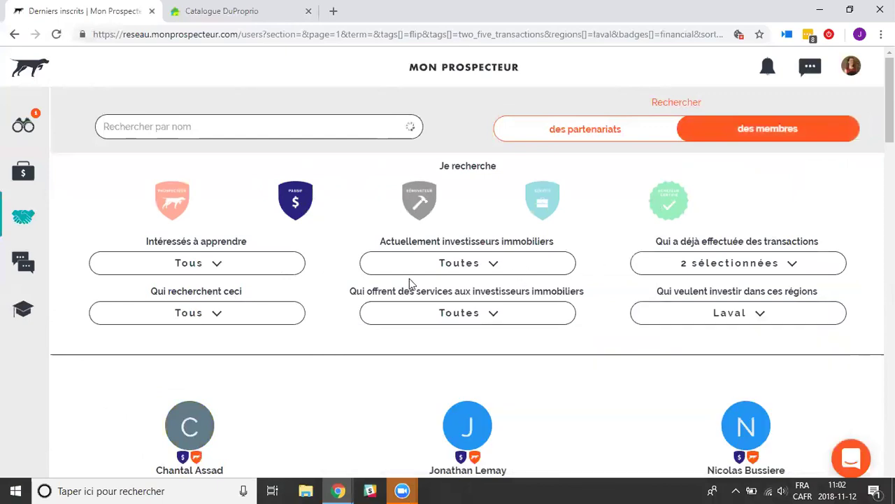
Browse the filtered member results and open a matching member's profile.
{"action": "scroll", "coordinate": [461, 256], "scroll_direction": "down", "scroll_amount": 5}
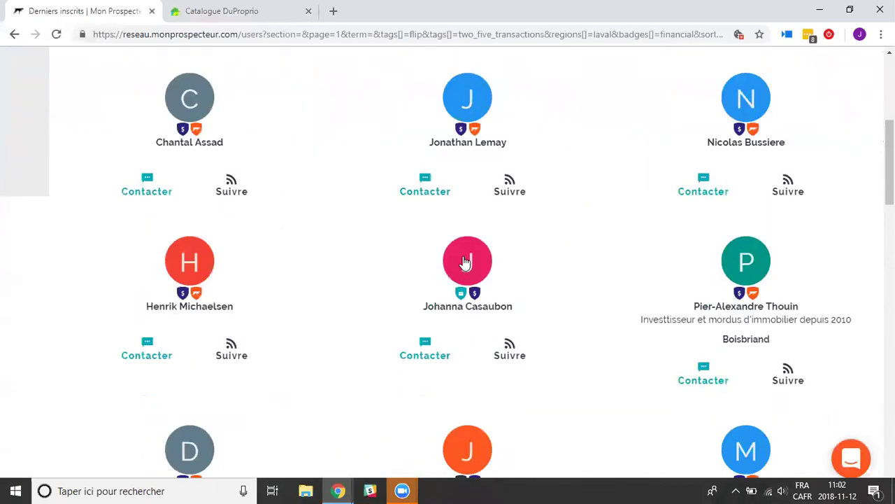
{"action": "scroll", "coordinate": [465, 259], "scroll_direction": "down", "scroll_amount": 8}
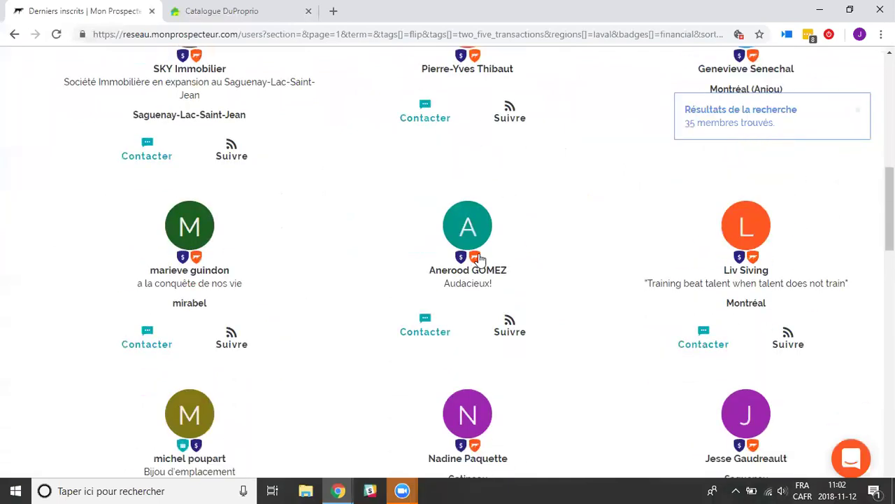
{"action": "scroll", "coordinate": [479, 258], "scroll_direction": "up", "scroll_amount": 5}
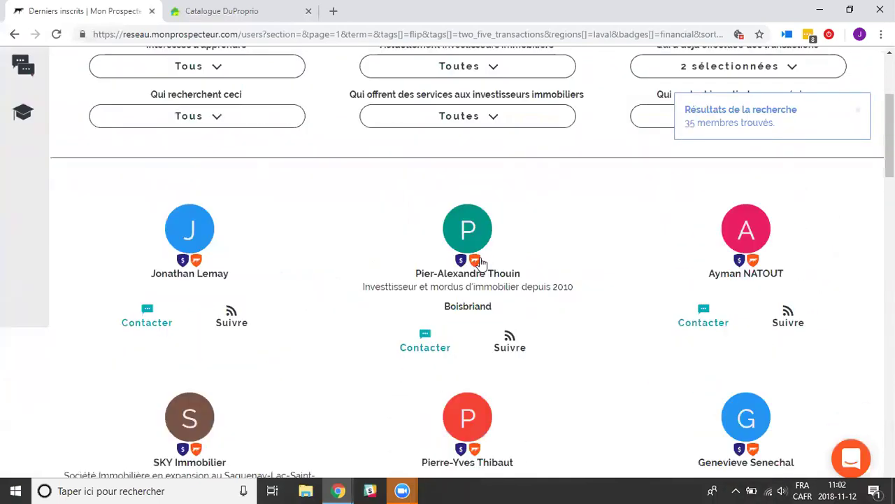
{"action": "scroll", "coordinate": [483, 260], "scroll_direction": "down", "scroll_amount": 4}
{"action": "scroll", "coordinate": [484, 260], "scroll_direction": "down", "scroll_amount": 10}
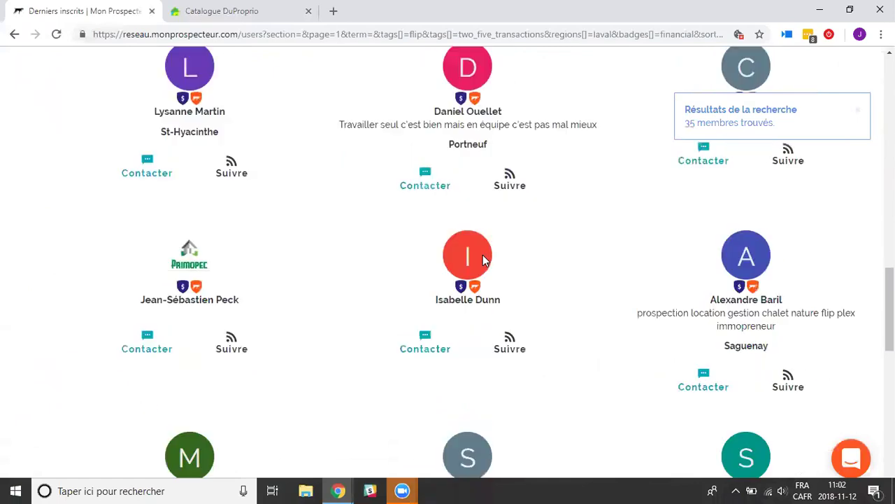
{"action": "left_click", "coordinate": [224, 250]}
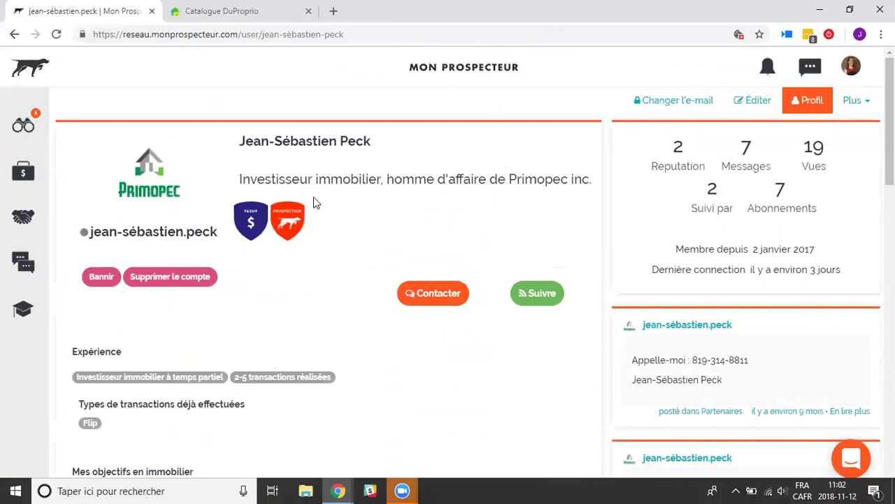
Skim the member's profile, then switch to the Deals listings page.
{"action": "scroll", "coordinate": [250, 336], "scroll_direction": "down", "scroll_amount": 2}
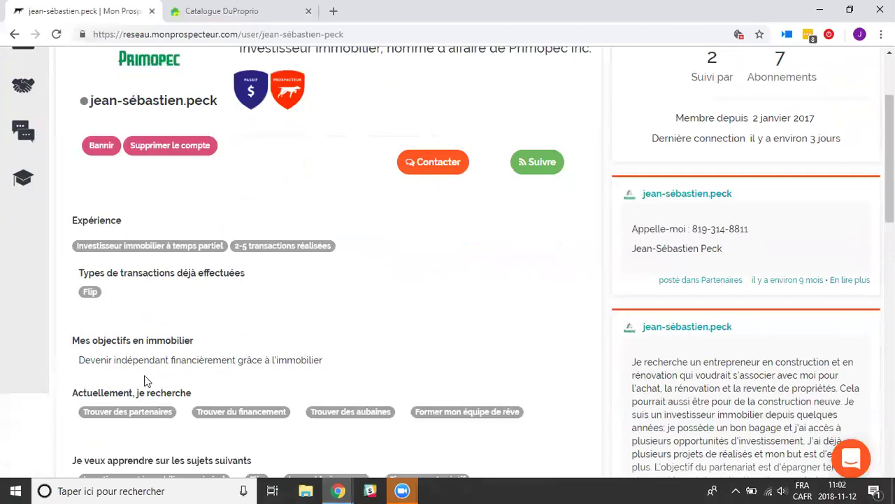
{"action": "scroll", "coordinate": [176, 363], "scroll_direction": "down", "scroll_amount": 2}
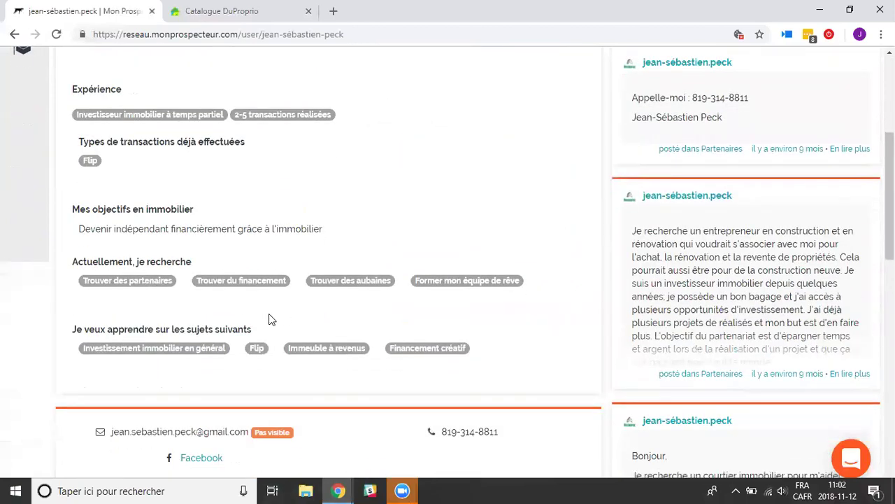
{"action": "scroll", "coordinate": [415, 300], "scroll_direction": "up", "scroll_amount": 4}
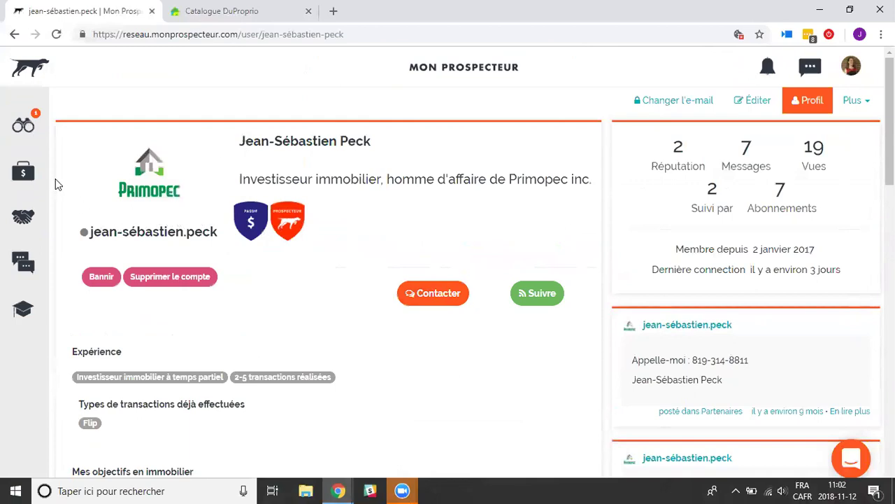
{"action": "left_click", "coordinate": [25, 174]}
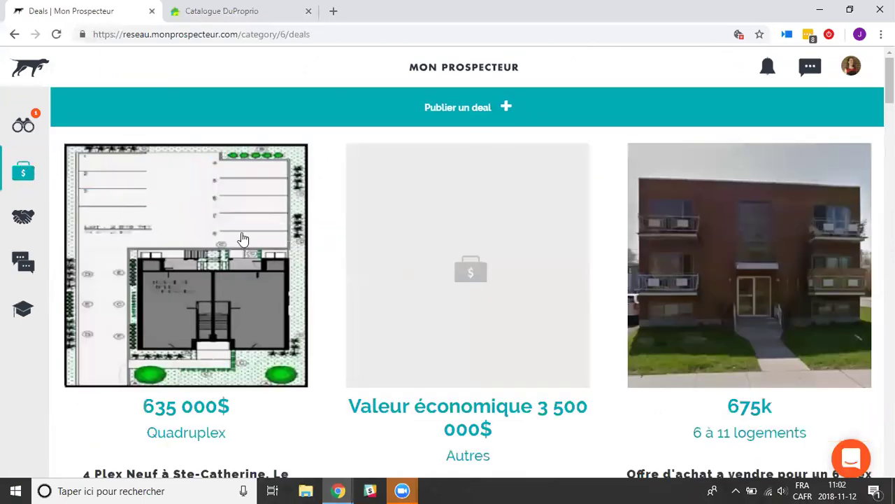
{"action": "scroll", "coordinate": [240, 238], "scroll_direction": "down", "scroll_amount": 2}
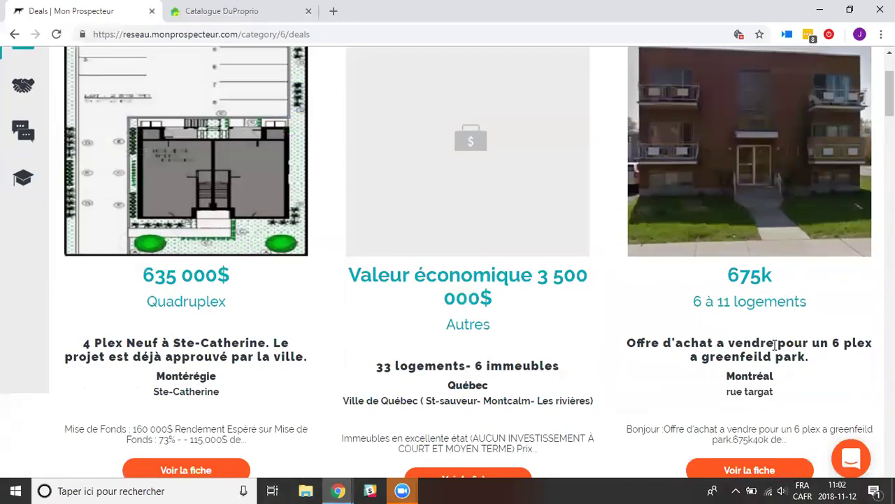
{"action": "scroll", "coordinate": [303, 324], "scroll_direction": "down", "scroll_amount": 2}
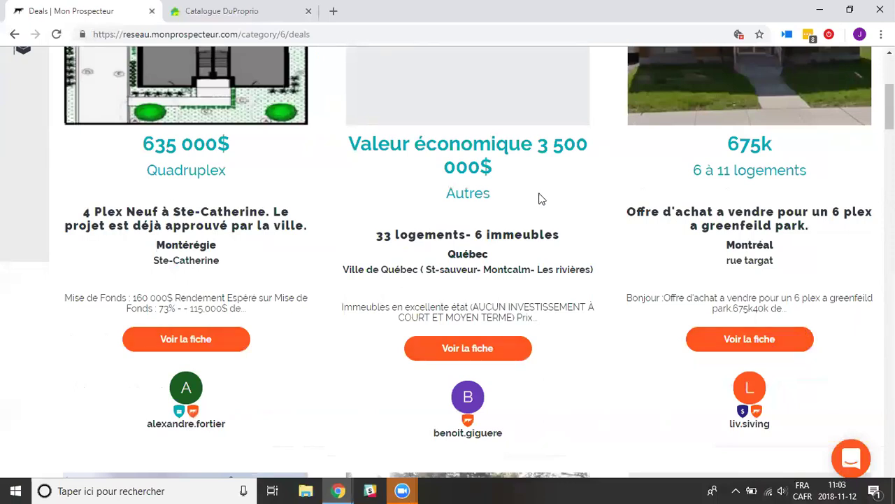
Open the Ste-Catherine 635 000$ quadruplex deal and review its details and comments.
{"action": "left_click", "coordinate": [167, 344]}
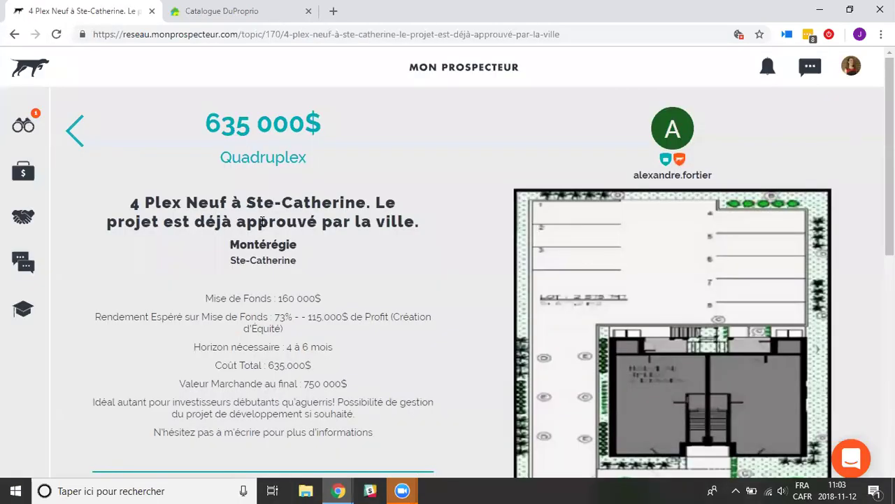
{"action": "scroll", "coordinate": [418, 190], "scroll_direction": "down", "scroll_amount": 6}
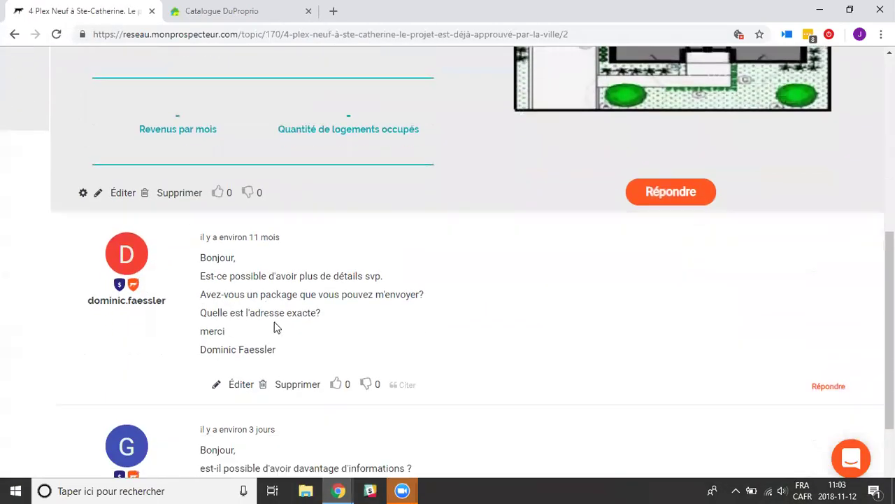
{"action": "scroll", "coordinate": [276, 328], "scroll_direction": "down", "scroll_amount": 2}
{"action": "scroll", "coordinate": [363, 270], "scroll_direction": "up", "scroll_amount": 8}
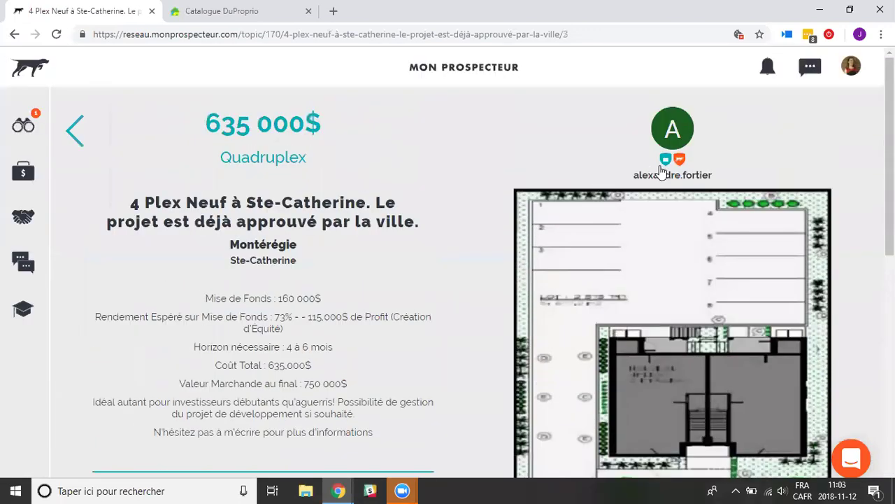